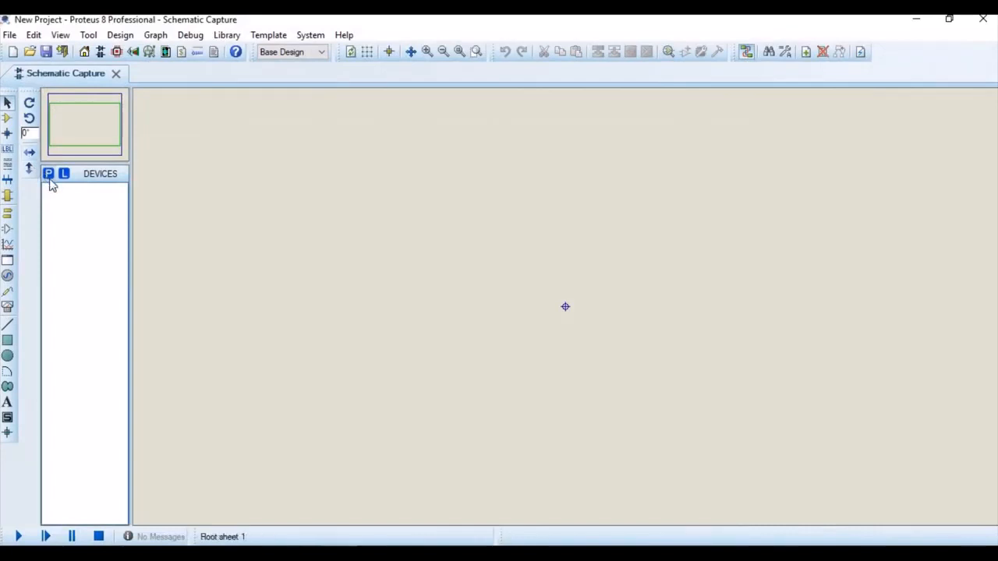
Search the device library for DIODE and add the generic diode from the DEVICE library to the project's parts.
click(49, 175)
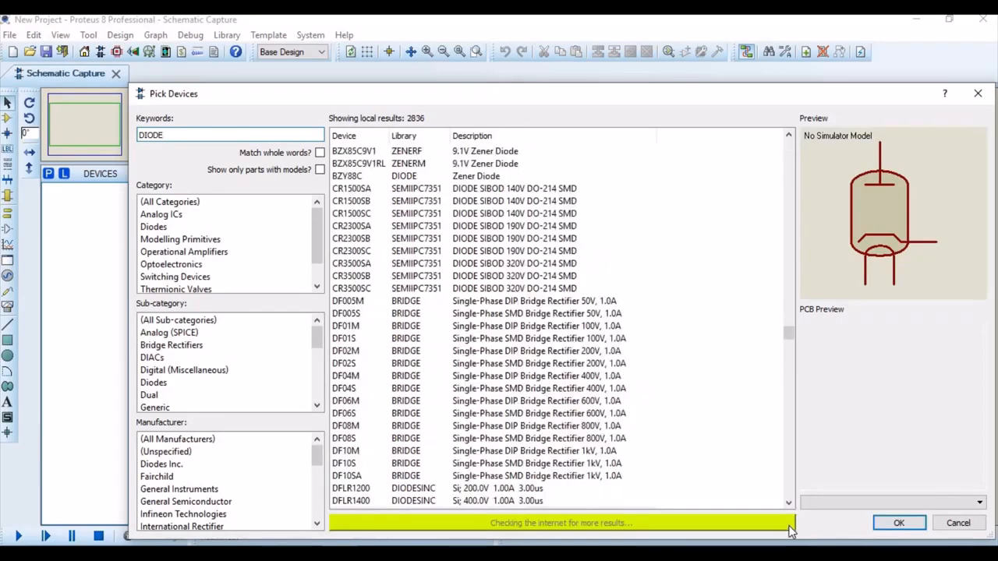
click(788, 503)
click(788, 503)
click(788, 503)
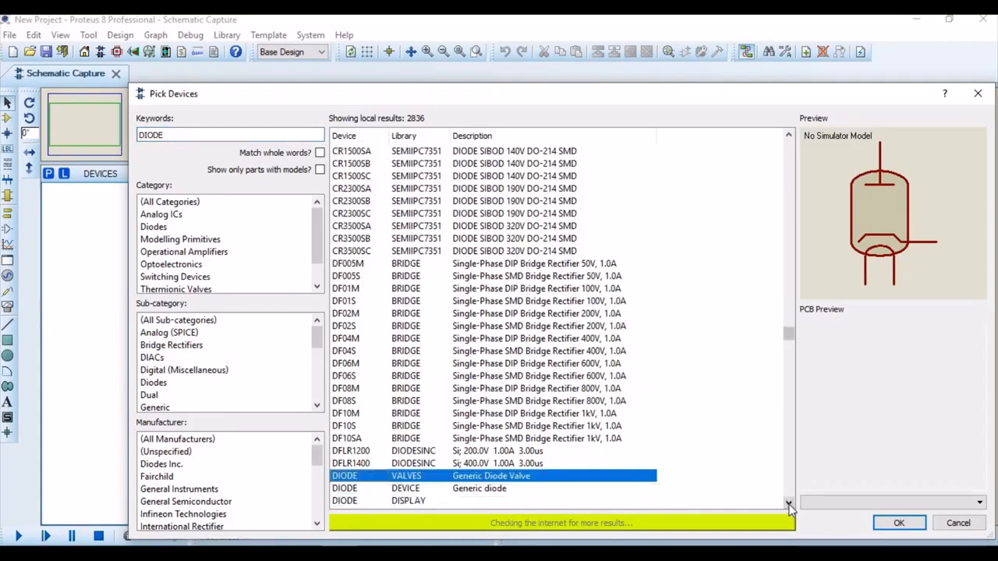
double_click(488, 491)
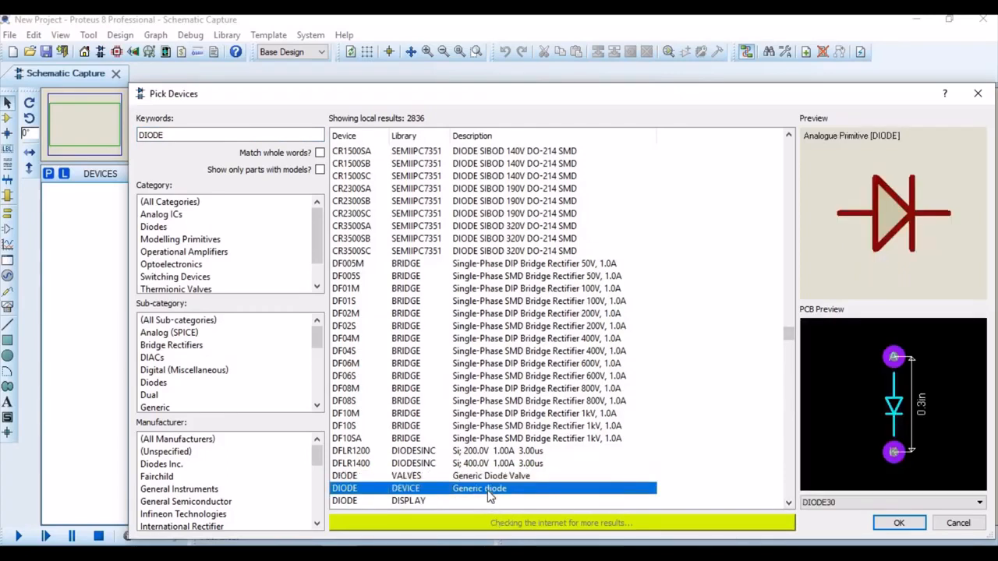
Search the device library for RESISTOR and add the analog resistor primitive from ASIMMDLS to the project's parts.
click(197, 135)
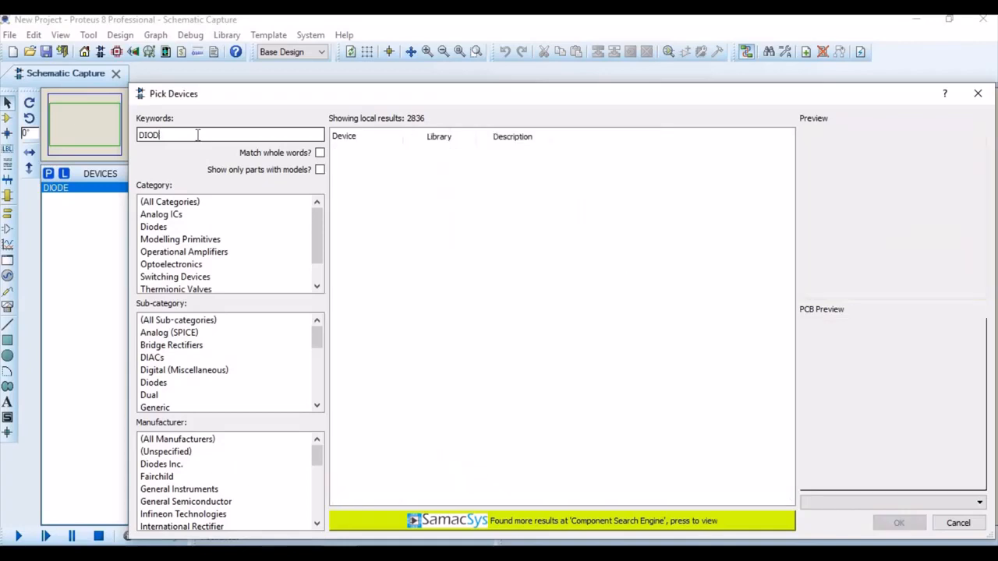
key(BackSpace)
key(BackSpace)
key(BackSpace)
text(R)
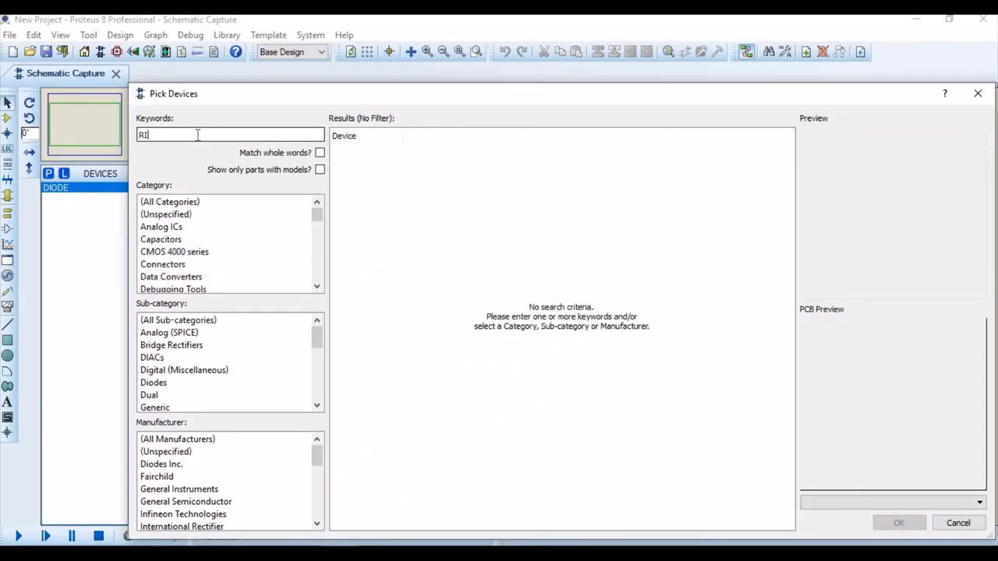
text(ESISTOR)
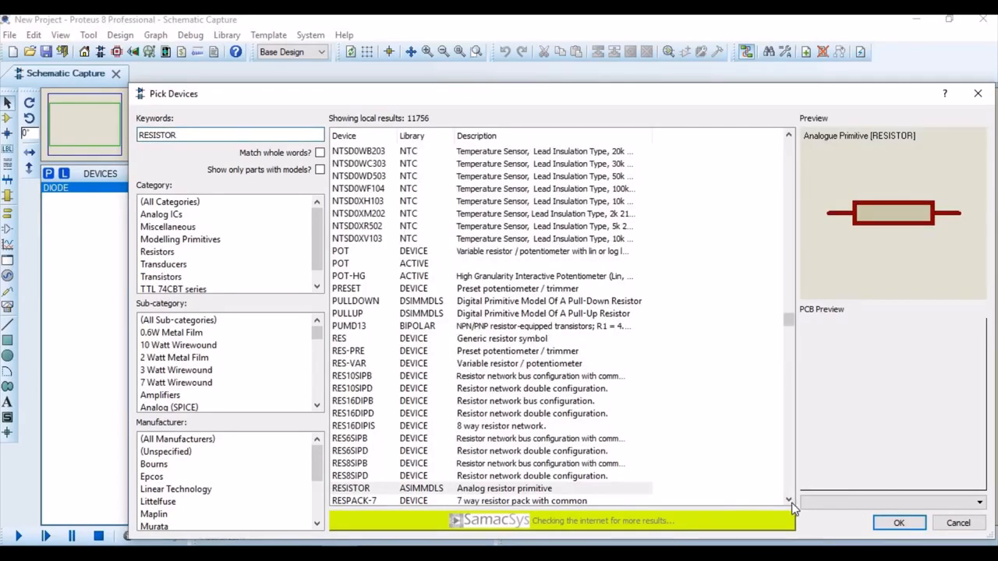
click(788, 501)
click(789, 501)
click(789, 501)
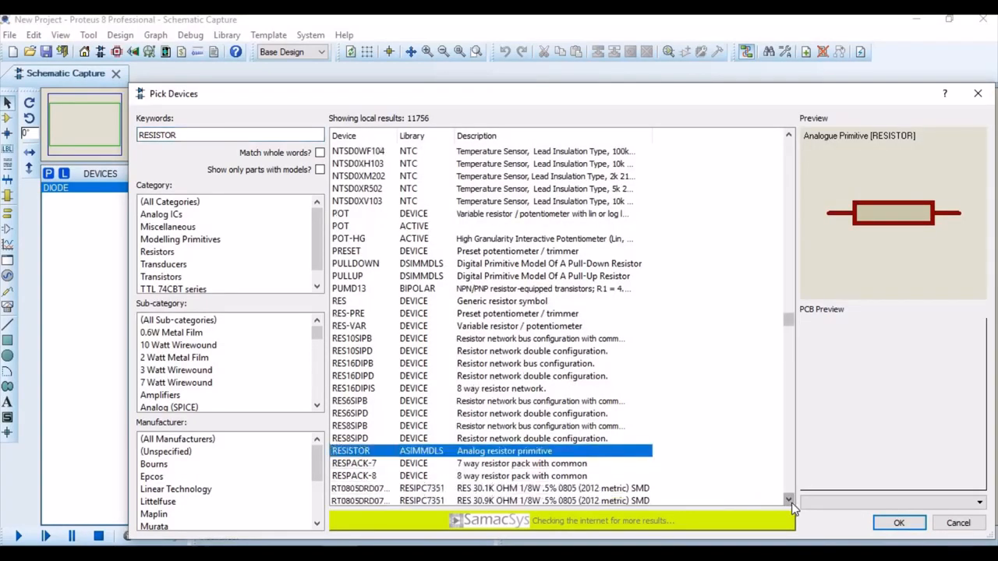
double_click(505, 453)
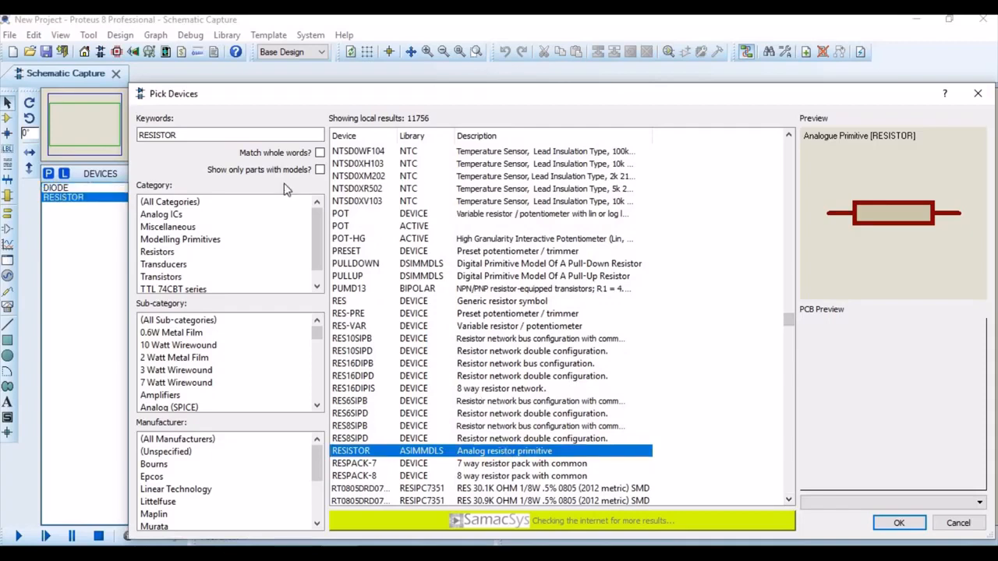
Clear the search keyword and close the device picker.
click(228, 134)
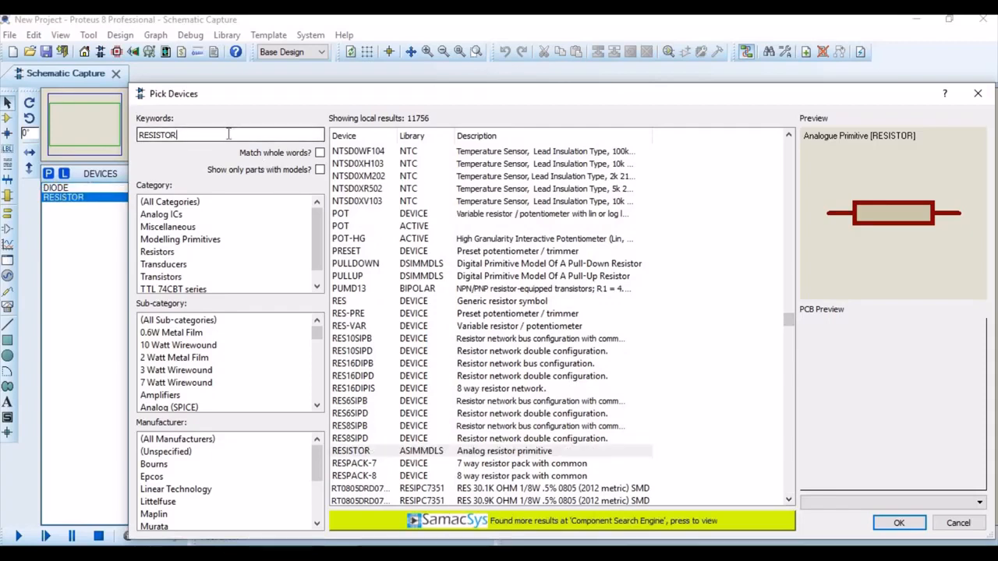
key(BackSpace)
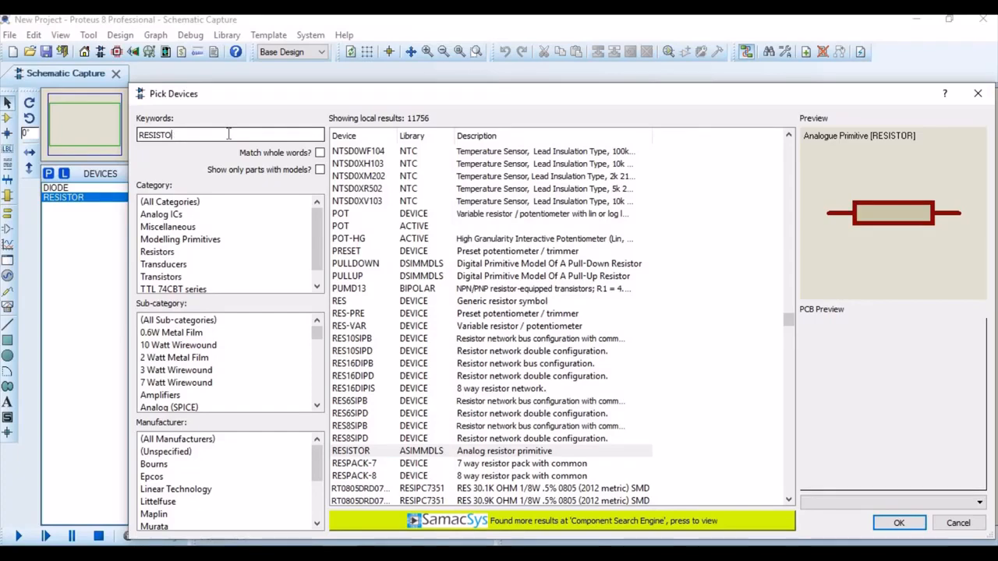
key(BackSpace)
key(BackSpace)
key(BackSpace)
key(BackSpace)
key(BackSpace)
key(BackSpace)
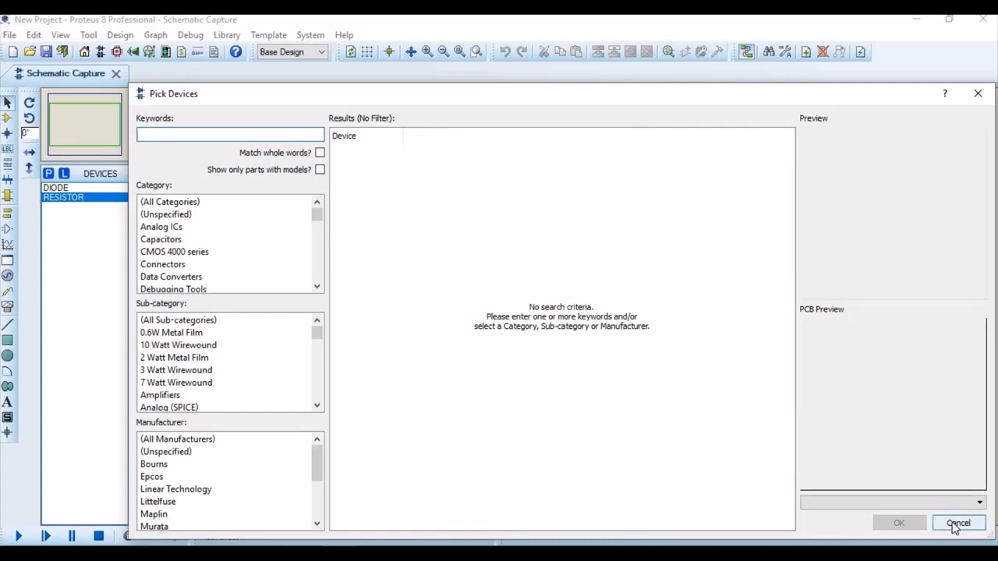
click(978, 93)
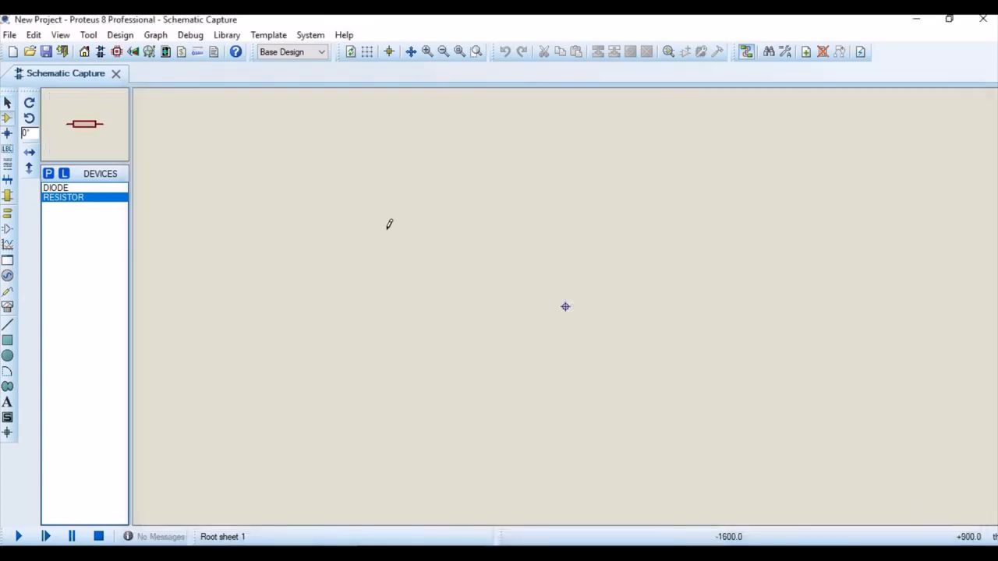
Place one DIODE on the schematic, above and to the left of the sheet origin.
click(65, 188)
click(339, 232)
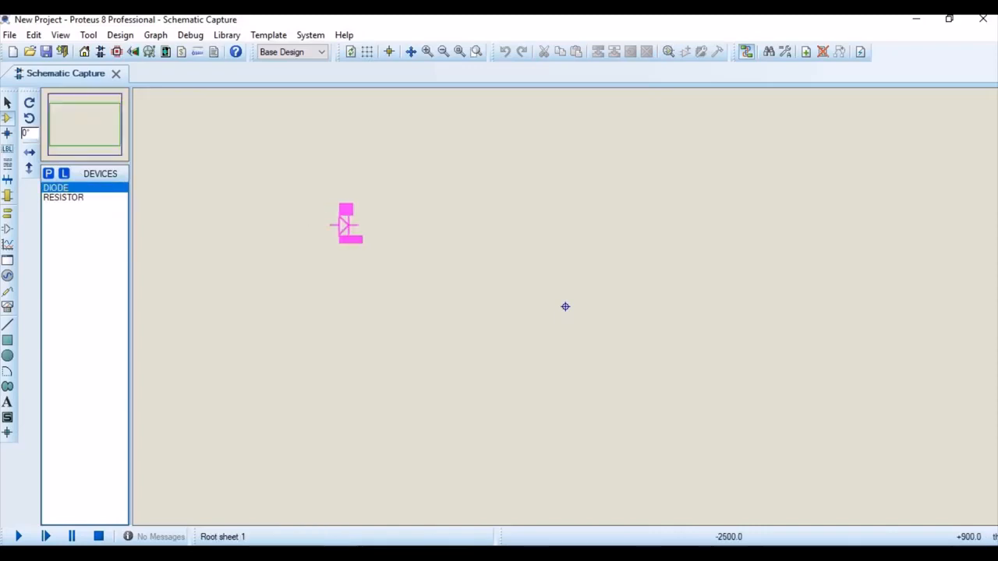
click(361, 234)
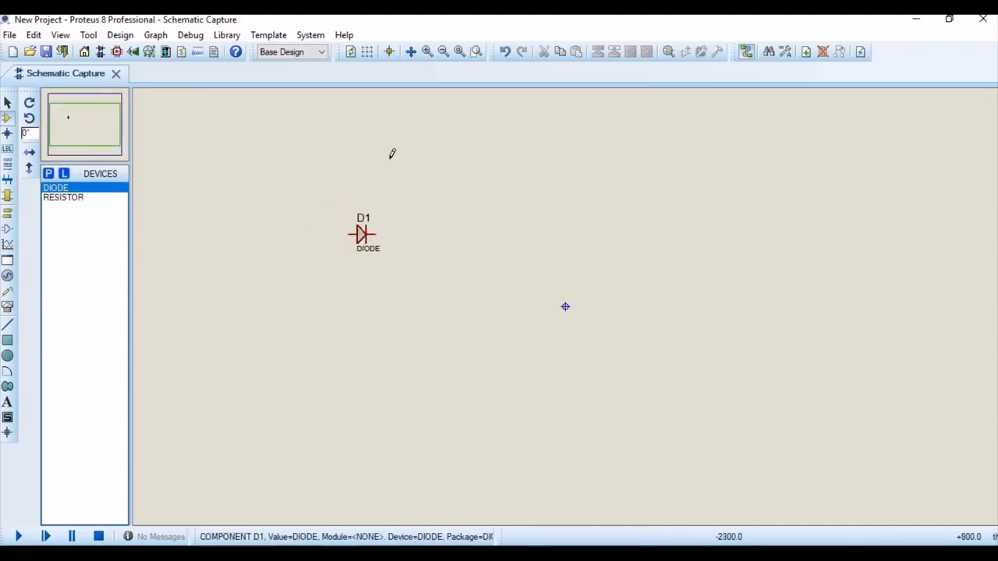
Place one RESISTOR on the schematic, slightly lower and to the right of diode D1.
click(427, 51)
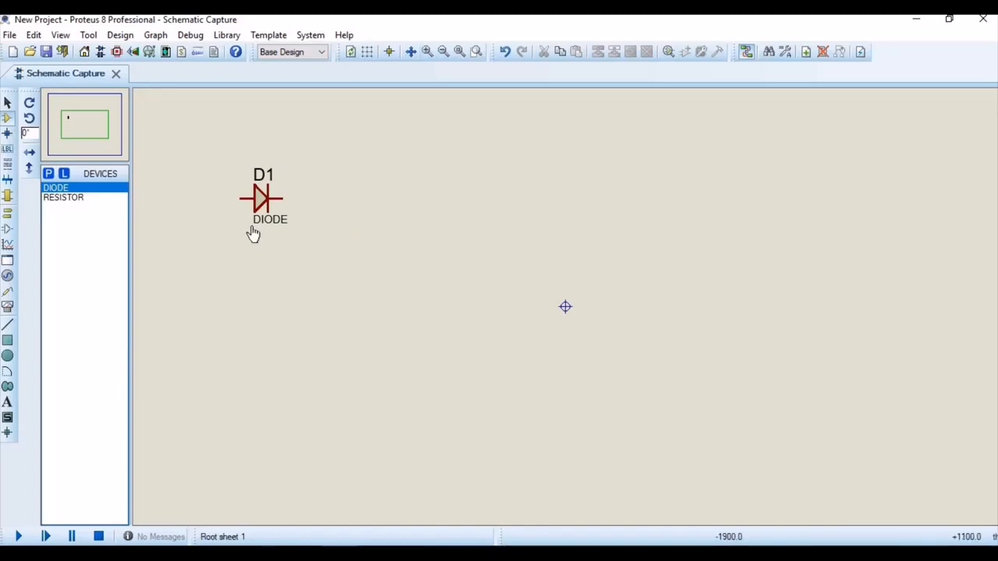
click(279, 203)
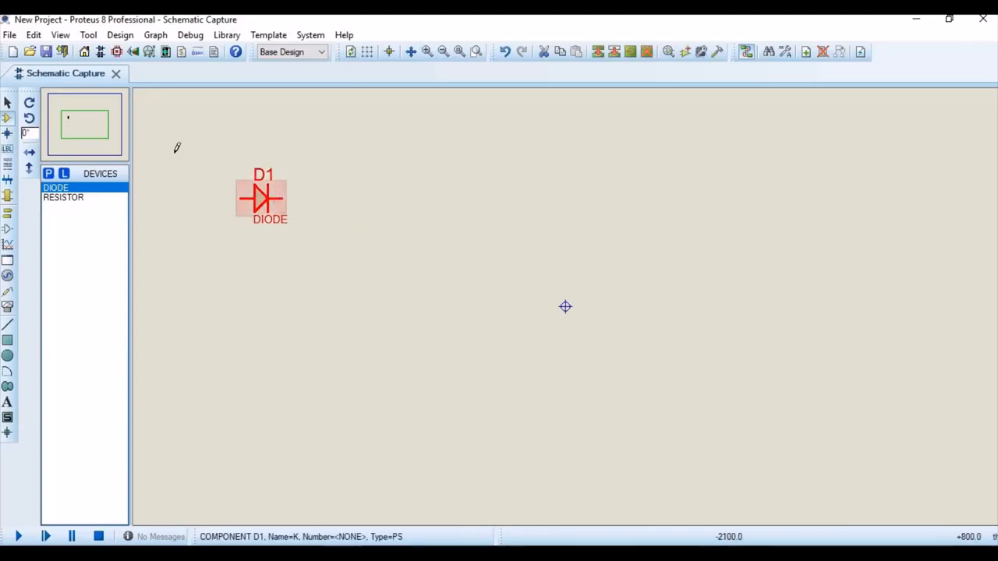
click(93, 125)
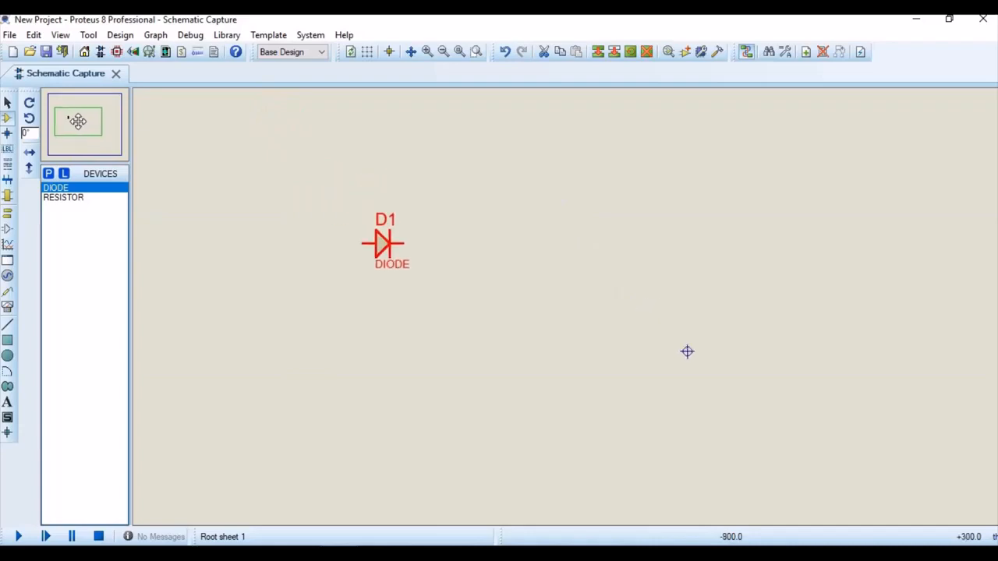
click(76, 122)
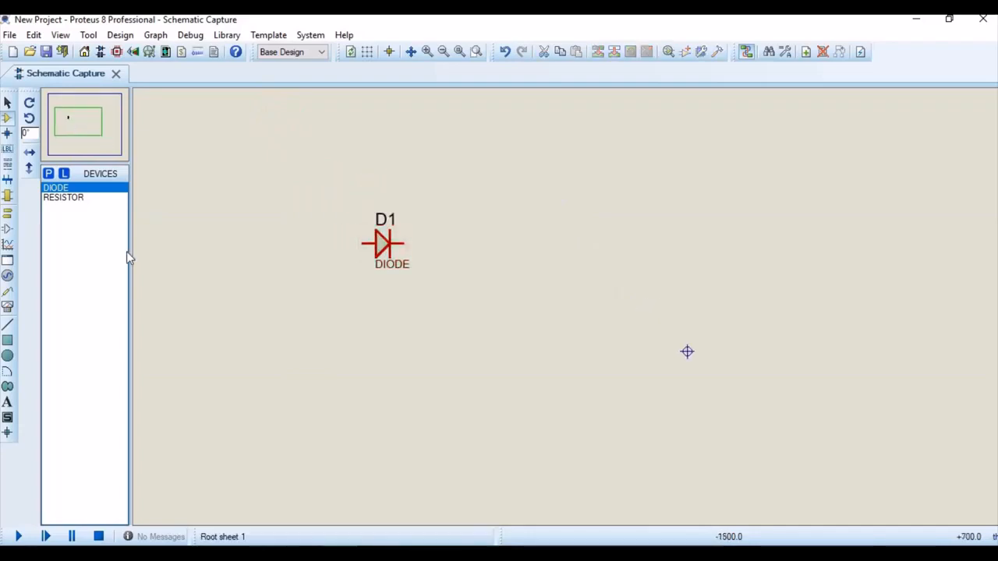
click(84, 198)
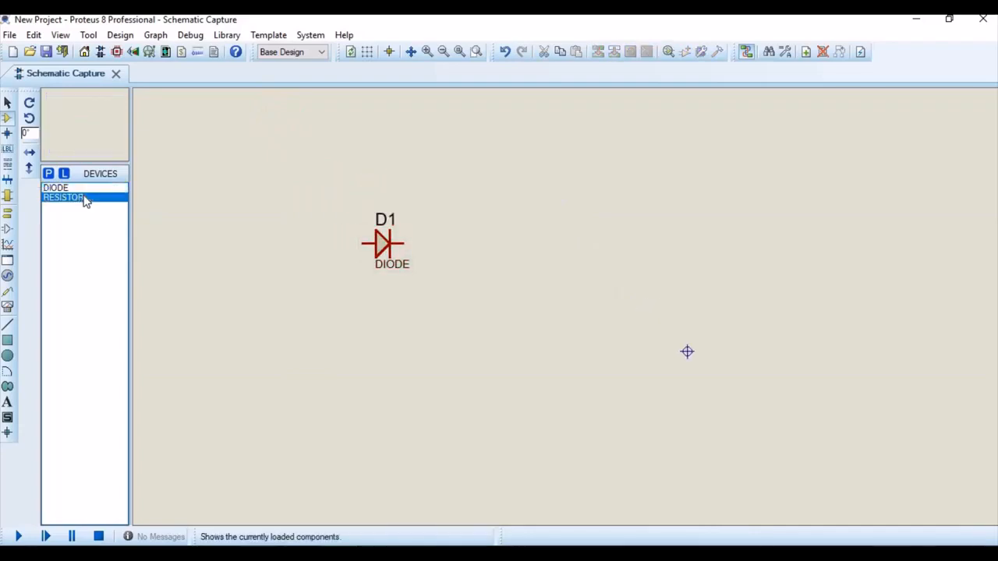
click(490, 271)
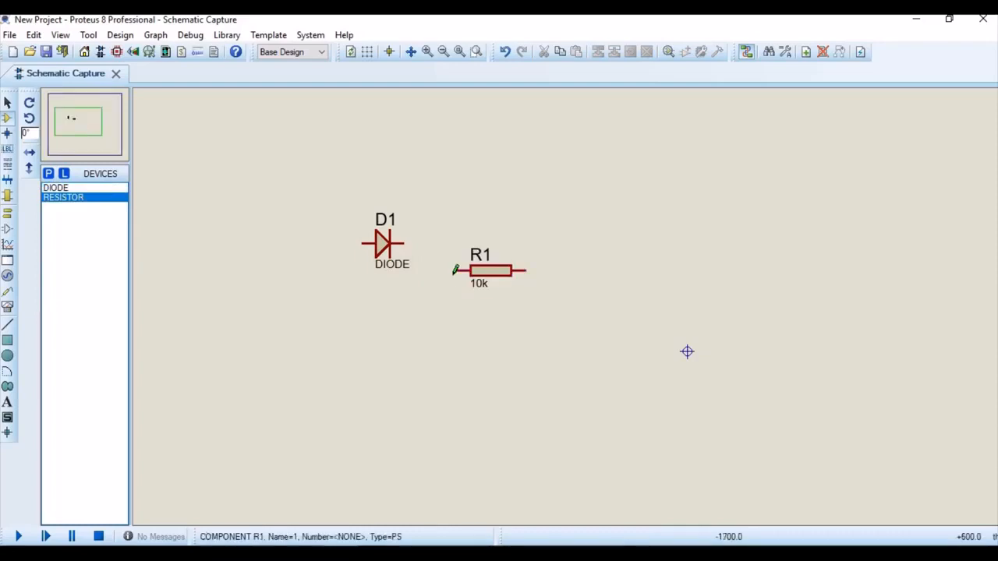
Rotate resistor R1 clockwise so it stands vertical and move it down closer to diode D1.
right_click(498, 283)
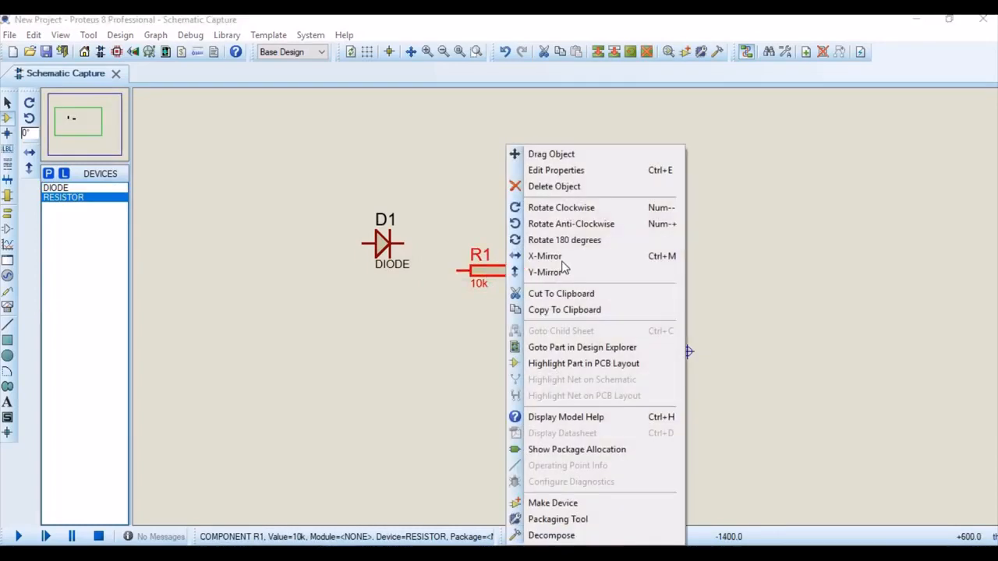
click(559, 208)
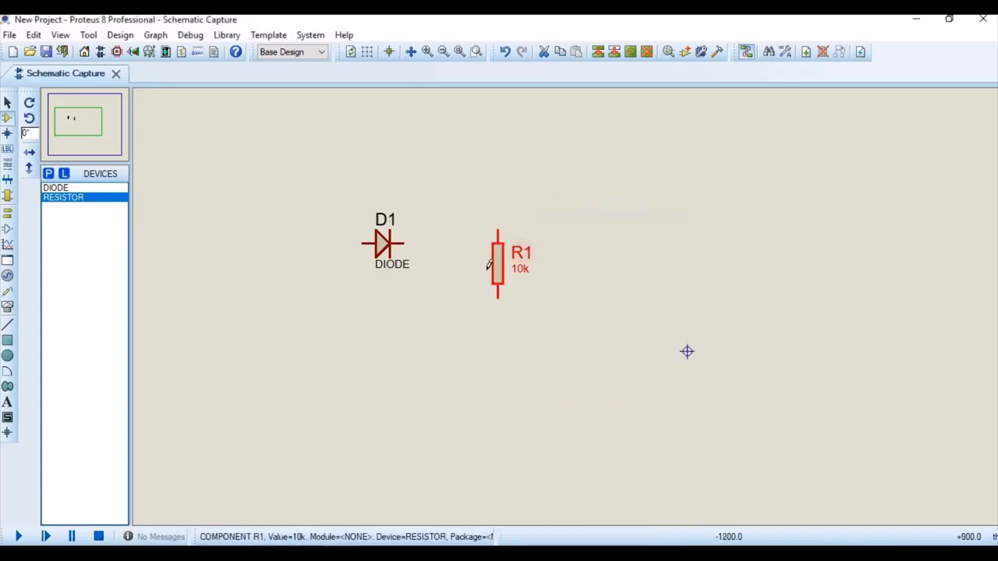
drag(498, 262, 470, 290)
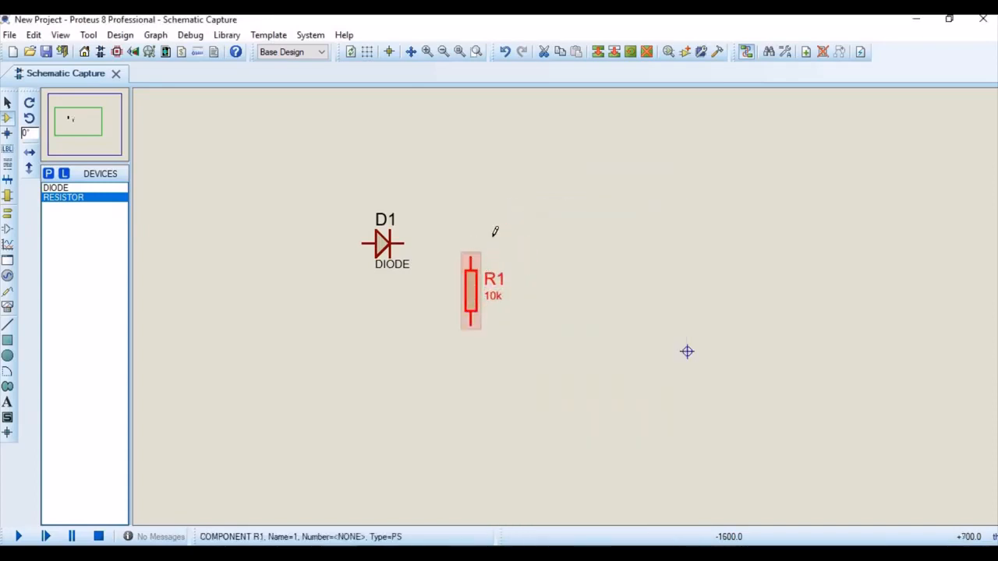
Wire the upper pin of resistor R1 to the cathode of diode D1.
click(515, 221)
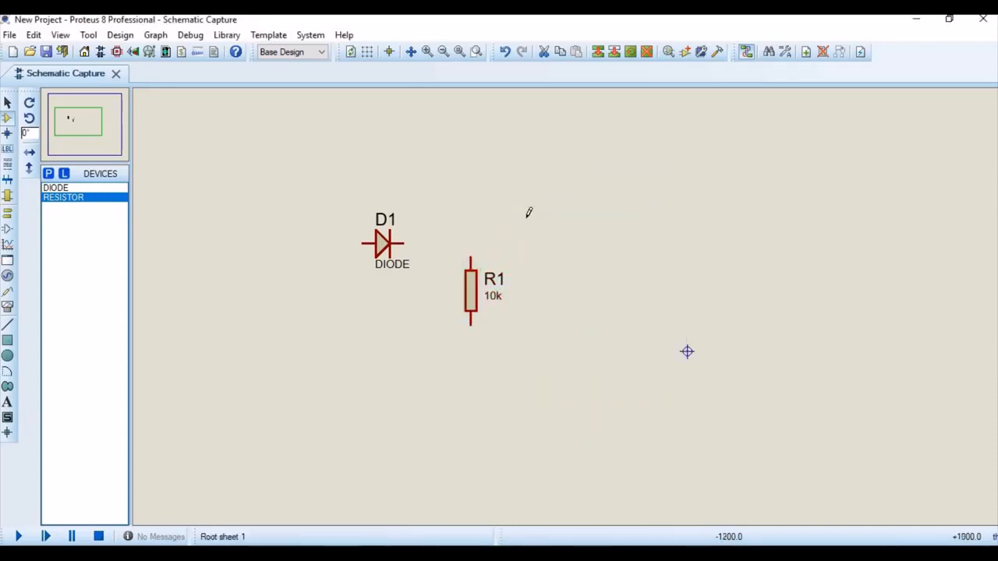
click(468, 239)
click(408, 238)
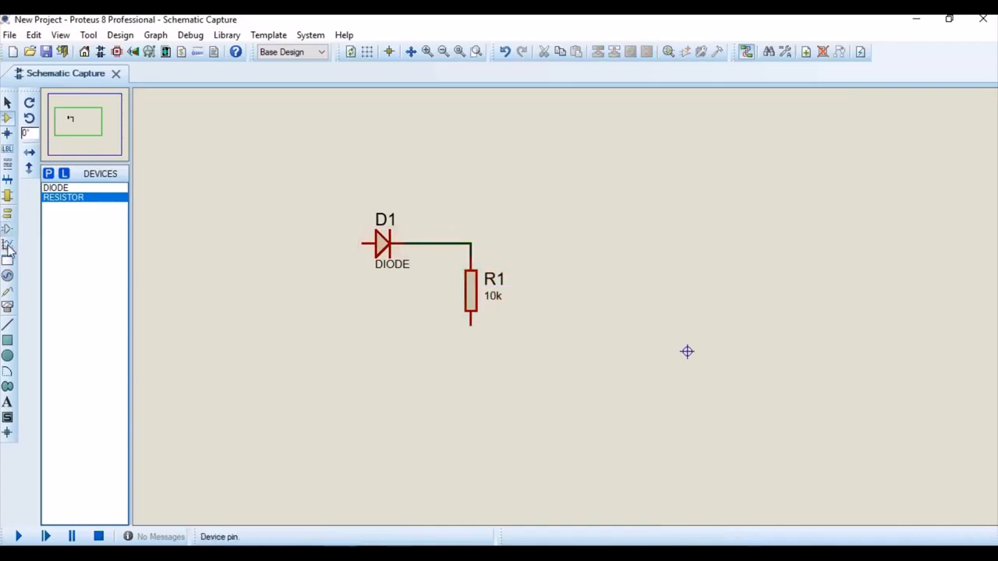
Place a SIGNAL GENERATOR instrument to the left of diode D1, with its positive output level with the diode.
click(8, 277)
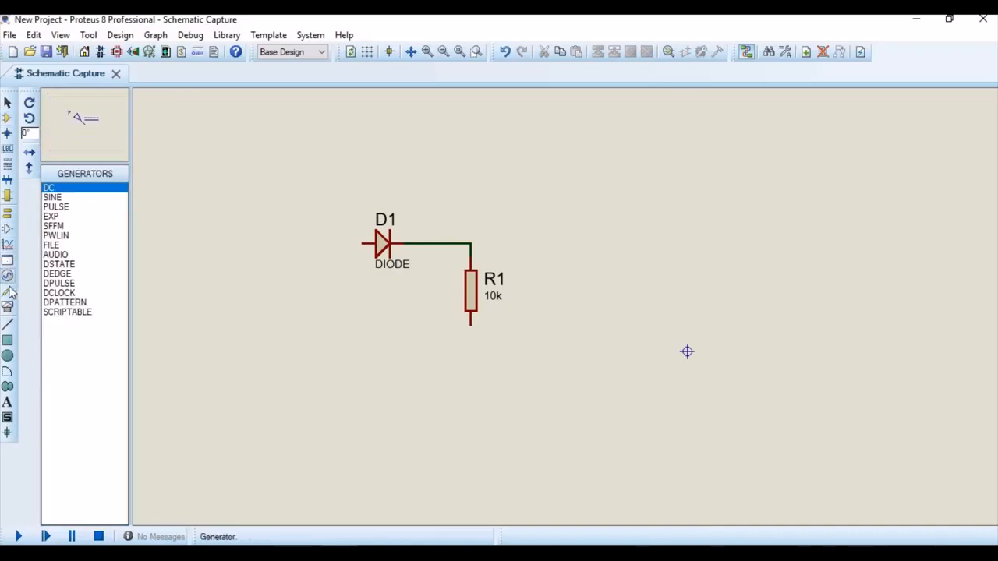
click(8, 307)
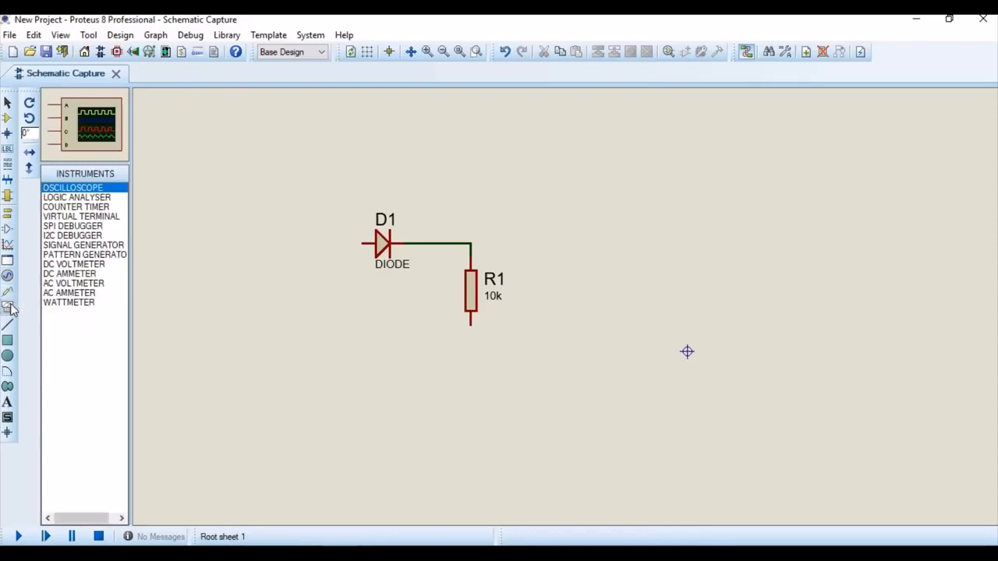
click(69, 245)
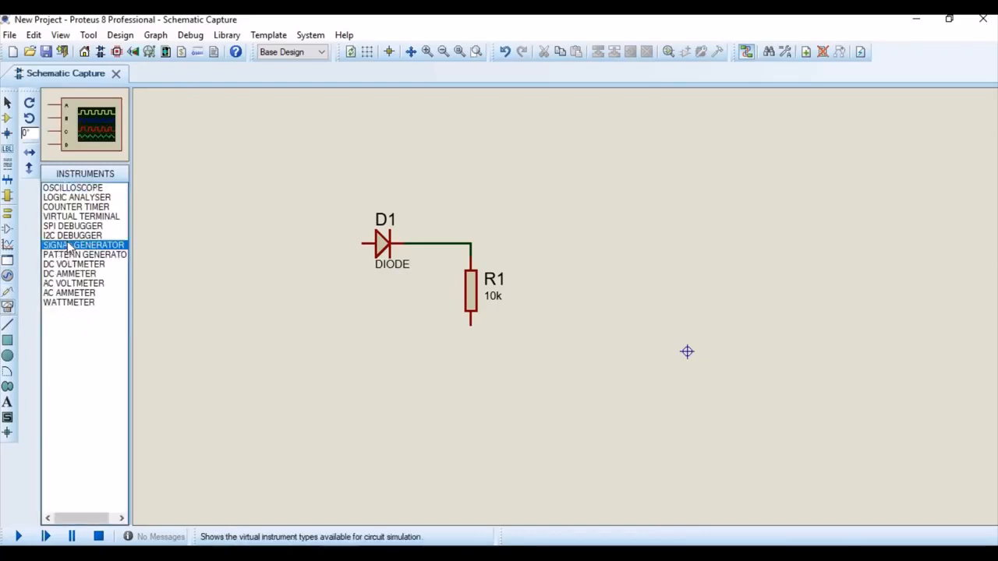
click(226, 212)
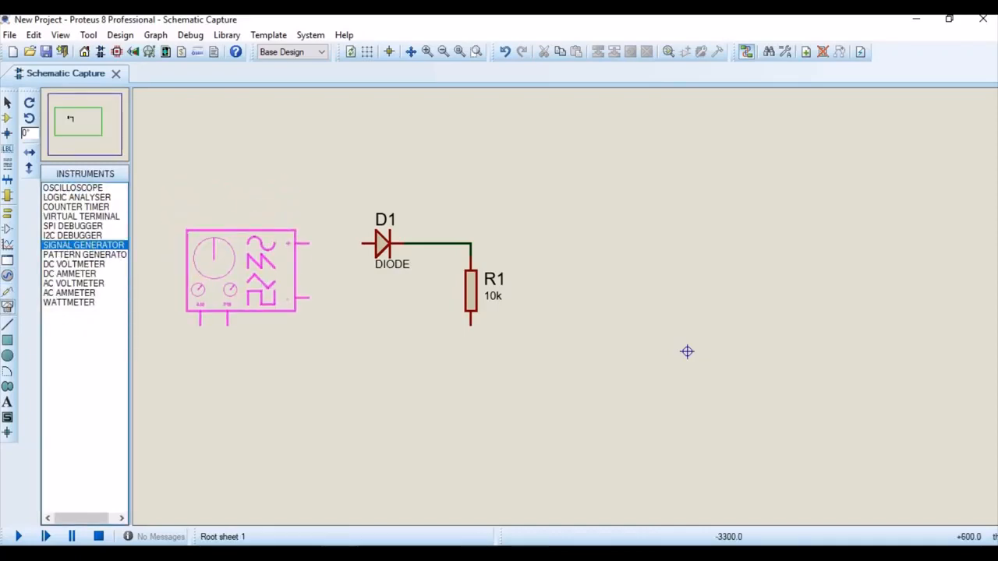
click(239, 277)
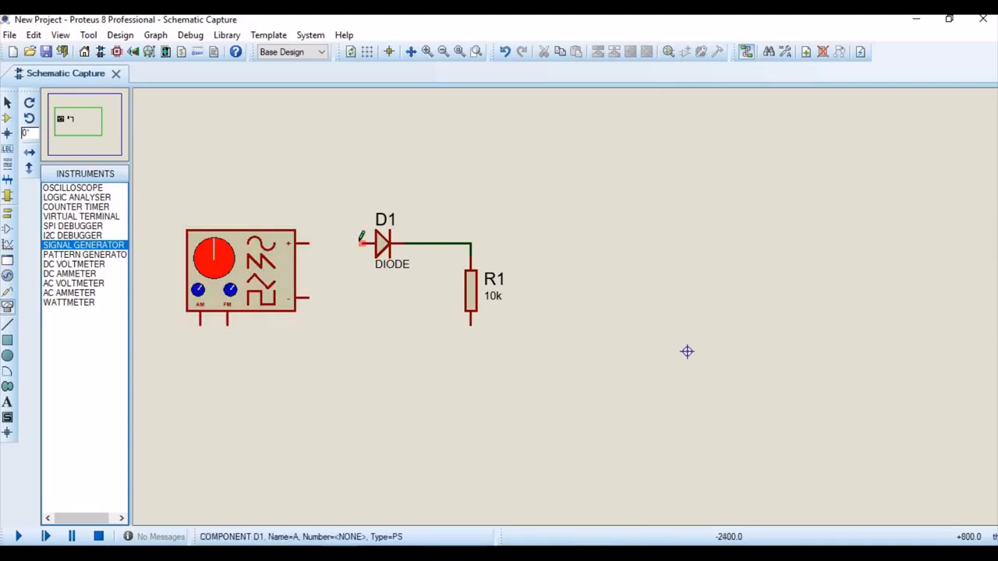
Wire the signal generator's positive output to D1's anode and its negative output to R1's lower pin, routed below the circuit.
click(356, 240)
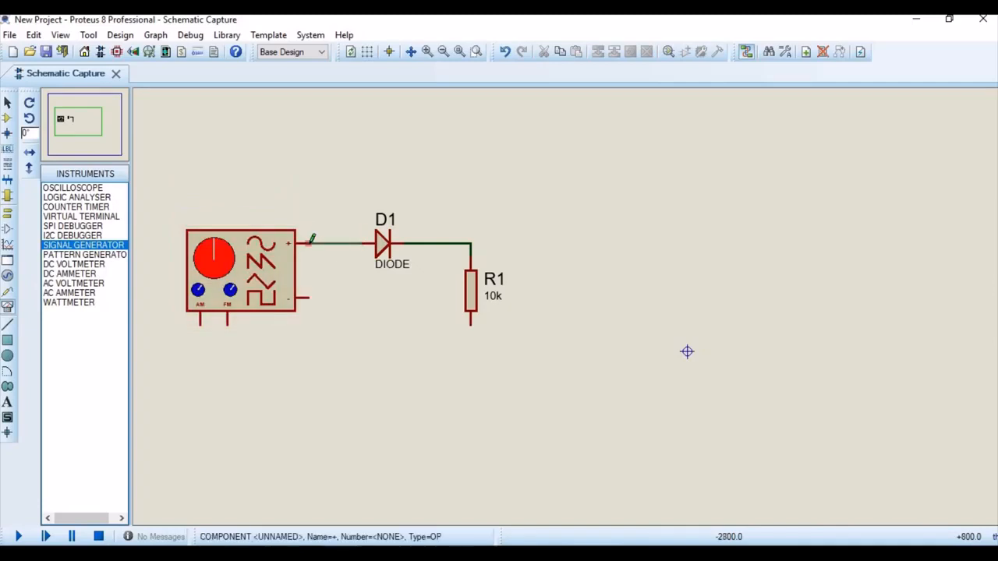
click(312, 243)
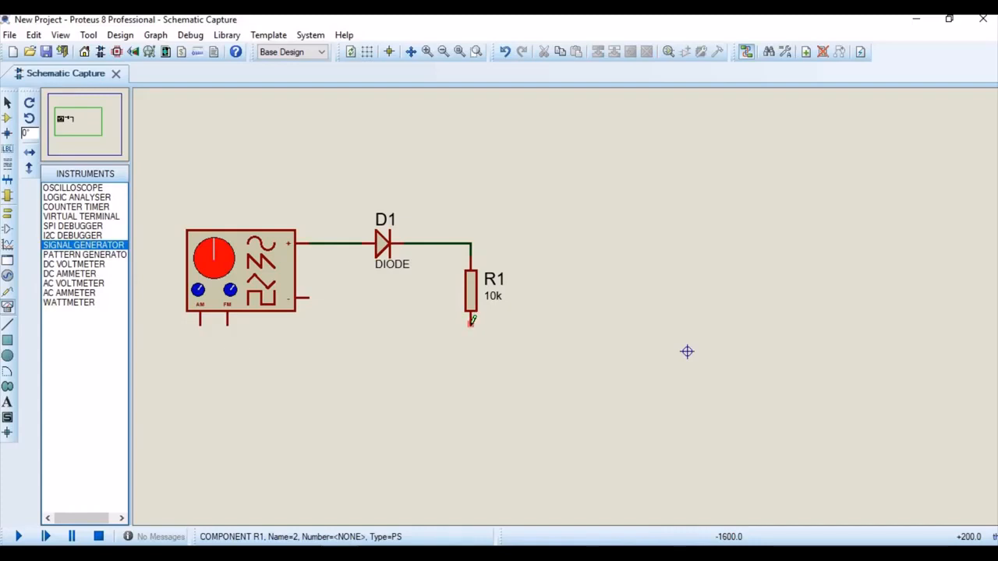
click(471, 322)
click(472, 351)
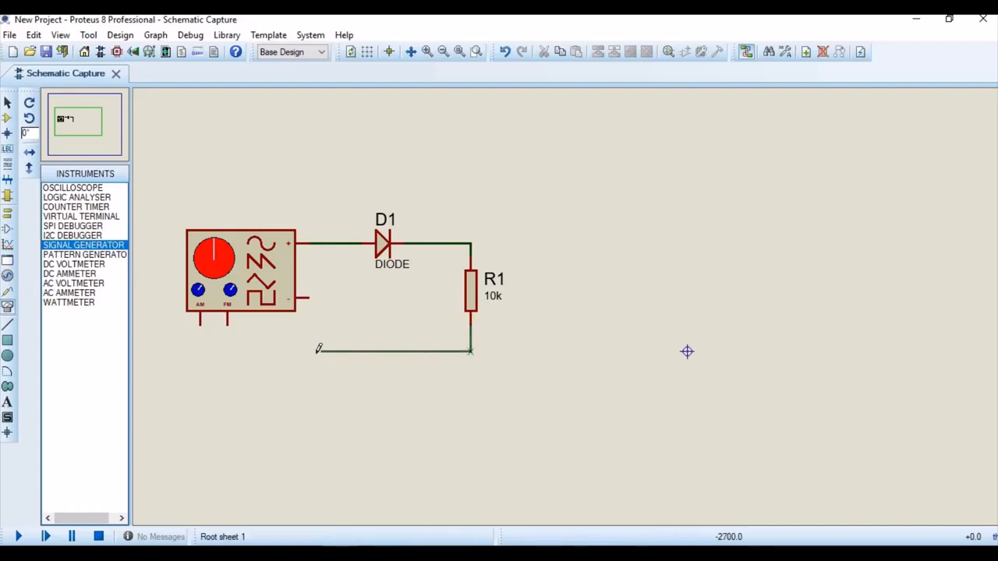
click(313, 296)
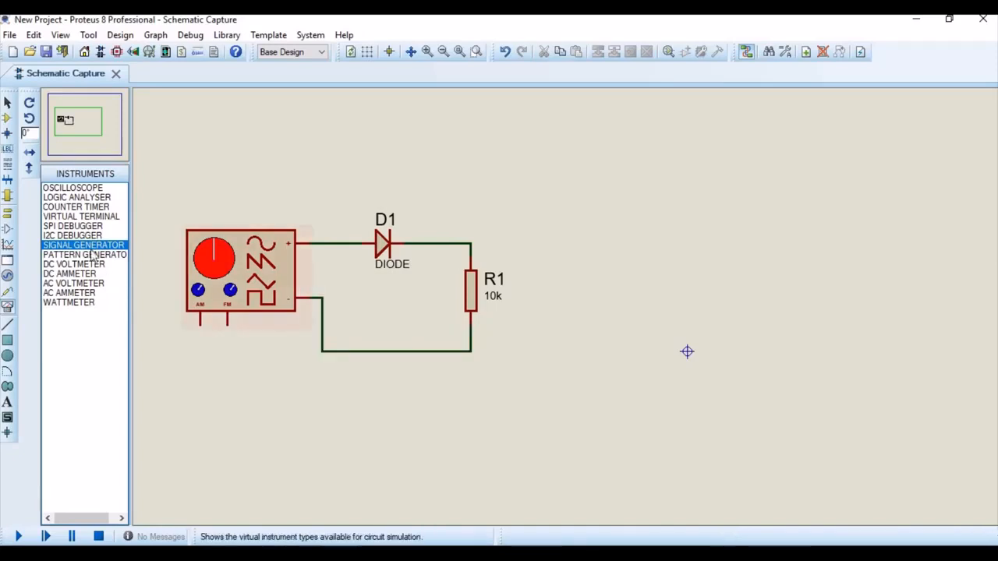
Place an OSCILLOSCOPE instrument to the upper right of resistor R1, leaving space between it and the circuit.
click(77, 190)
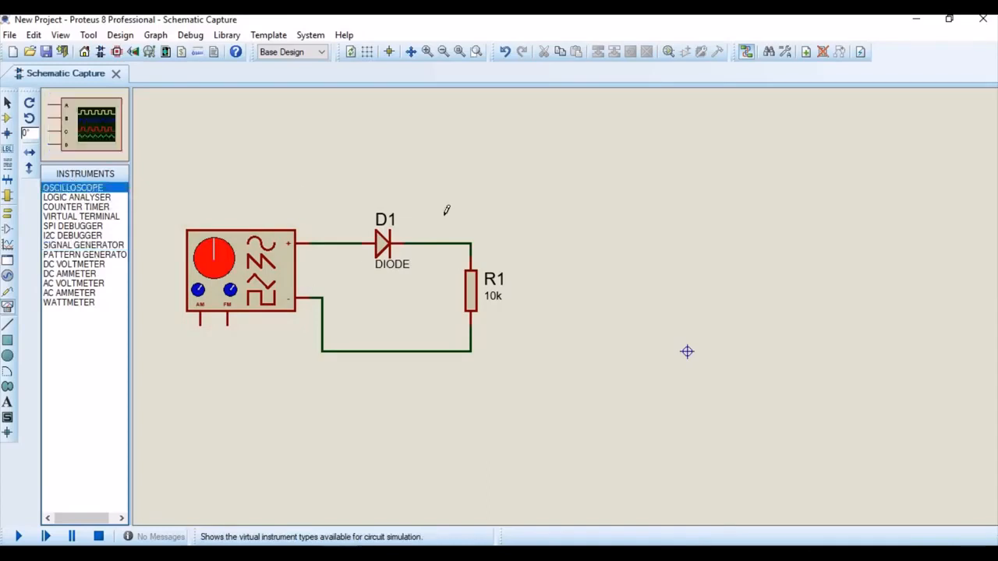
click(796, 222)
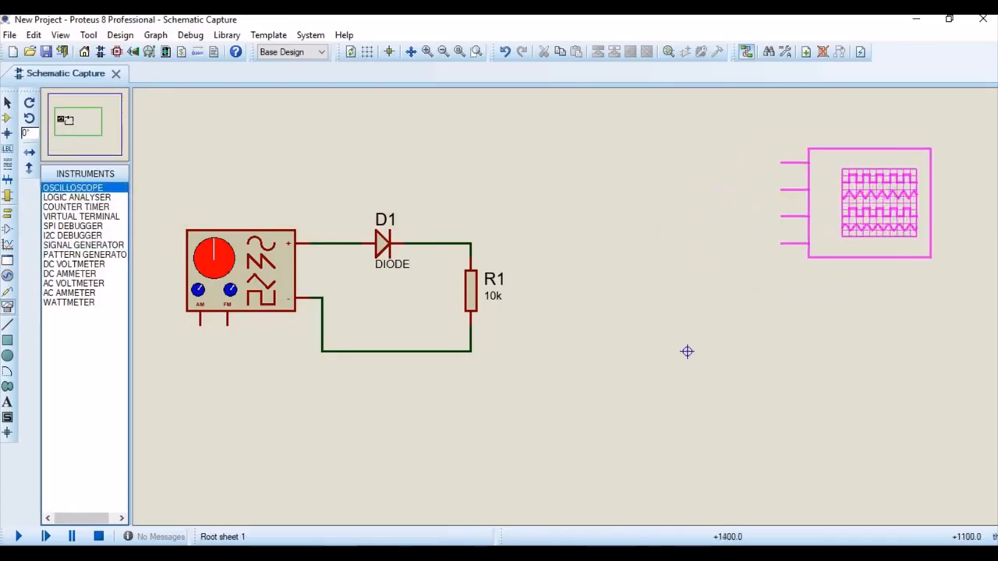
click(872, 206)
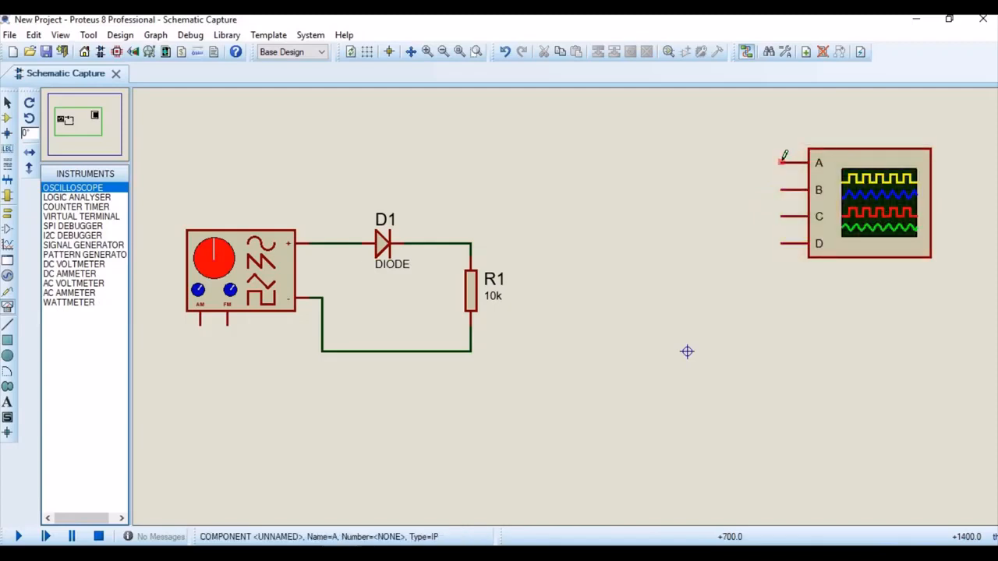
Wire oscilloscope channel A to the junction of the generator's positive output and D1, and channel B to the D1–R1 junction.
click(781, 160)
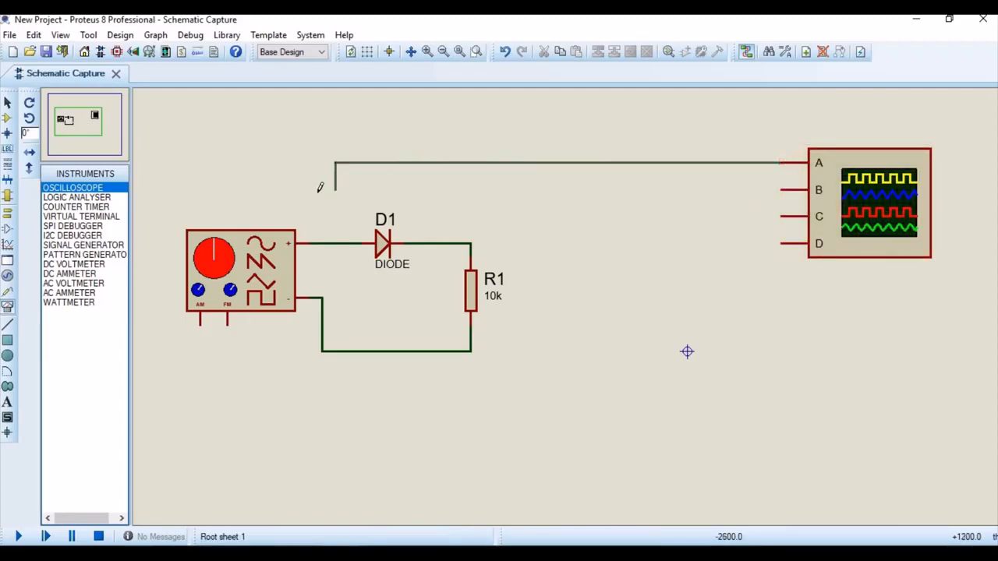
click(319, 239)
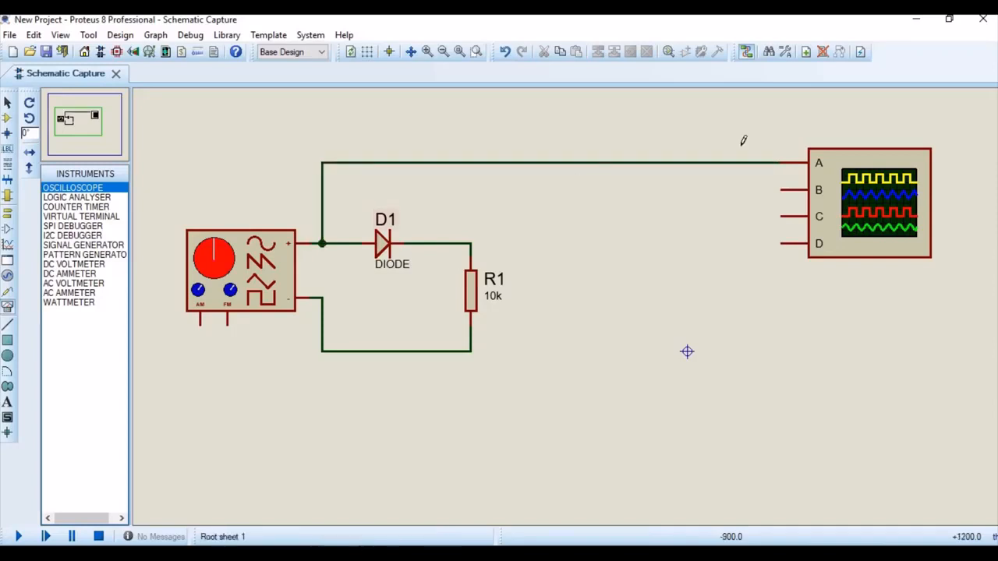
click(780, 189)
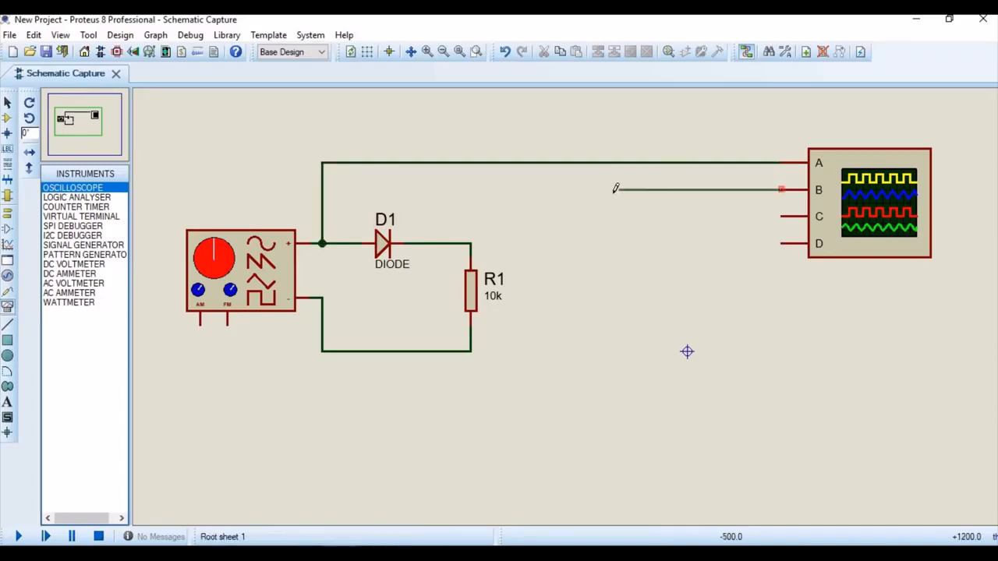
click(471, 243)
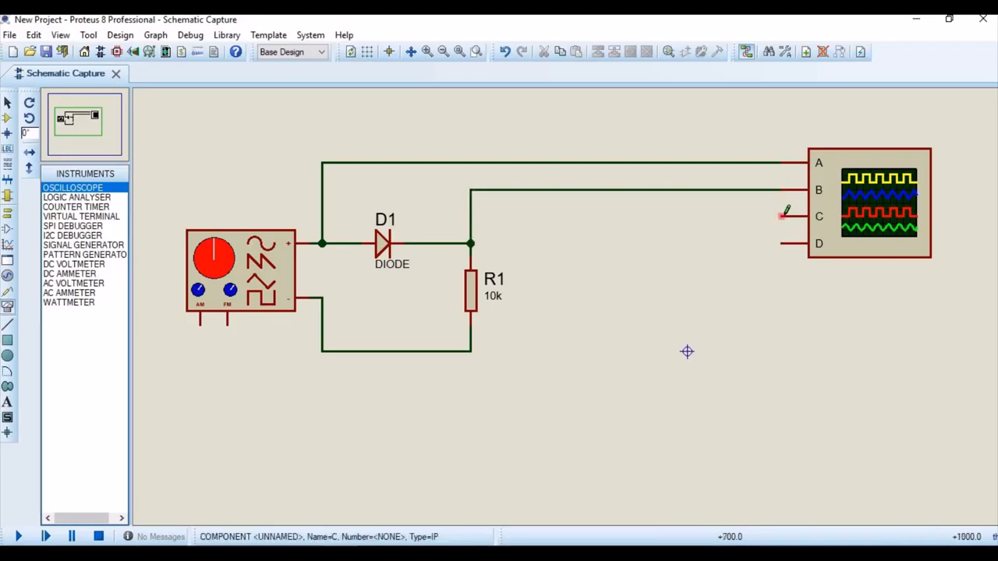
Join oscilloscope inputs C and D with a wire looped out to the left of their pins.
click(729, 215)
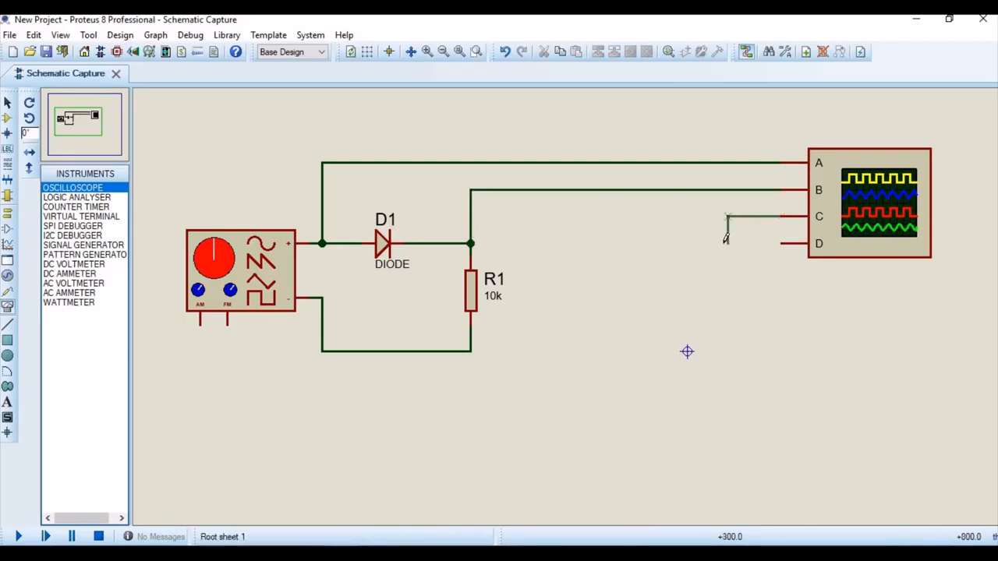
click(725, 240)
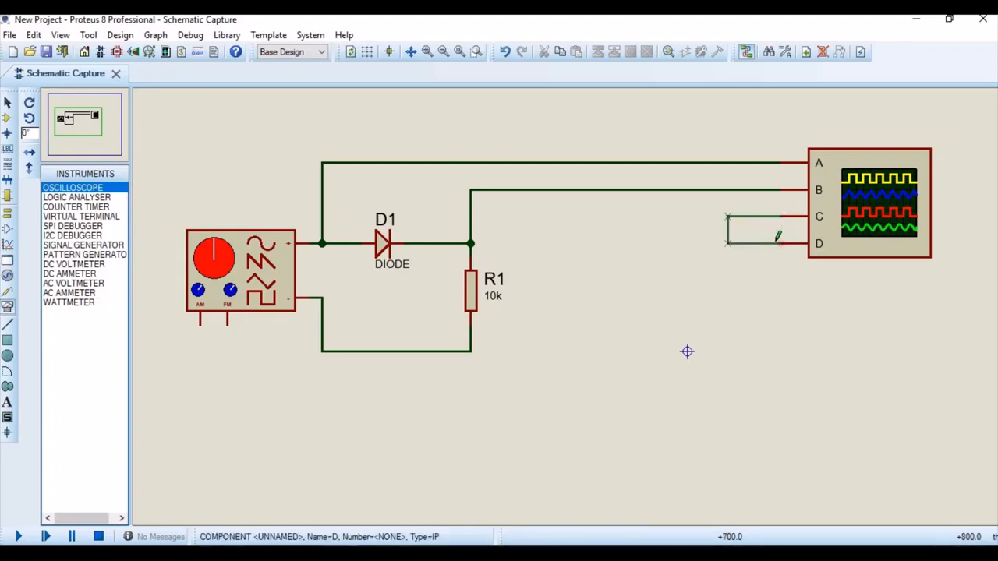
click(780, 242)
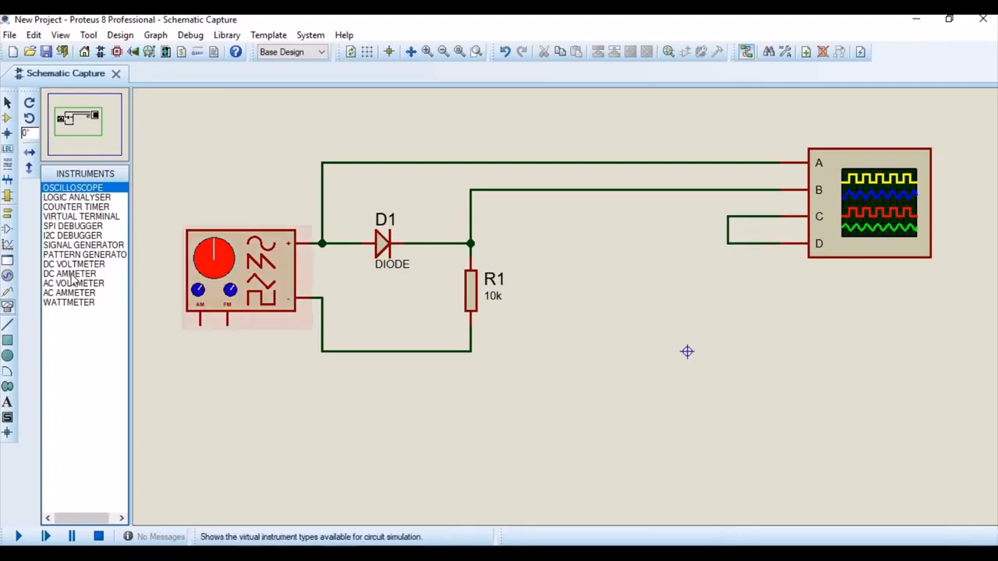
Place a GROUND terminal below resistor R1 and wire it to the corner of the lower return wire.
click(8, 215)
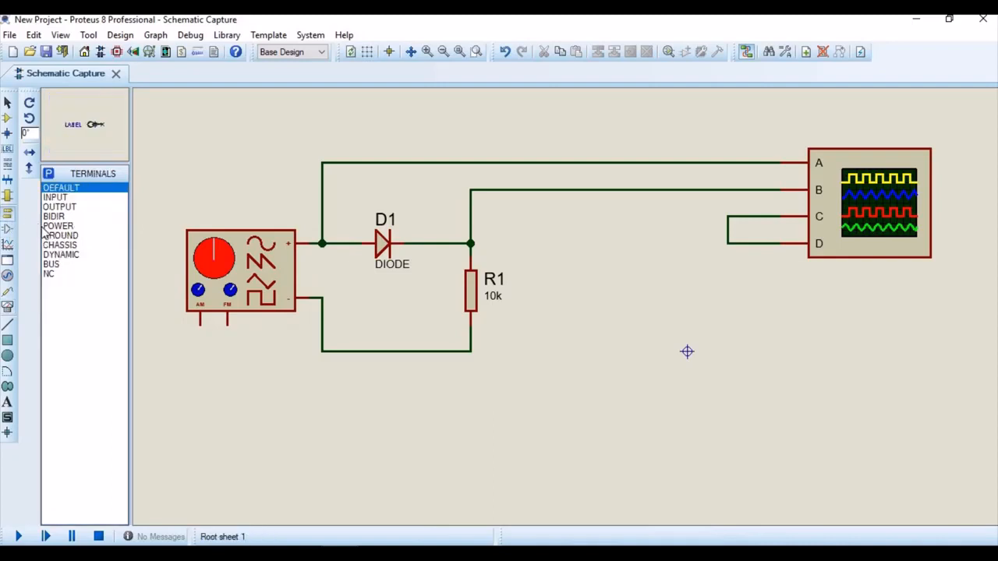
click(60, 234)
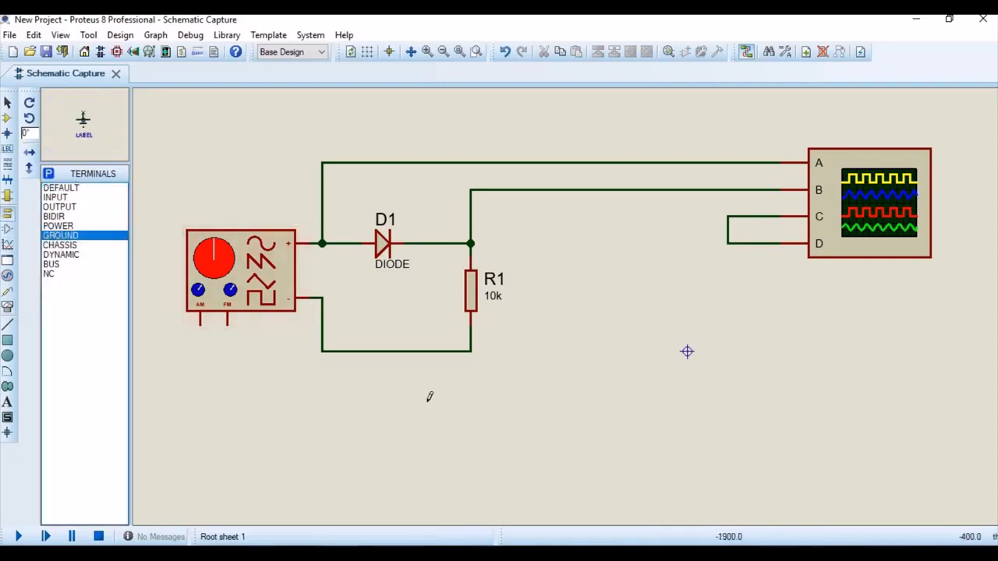
click(470, 361)
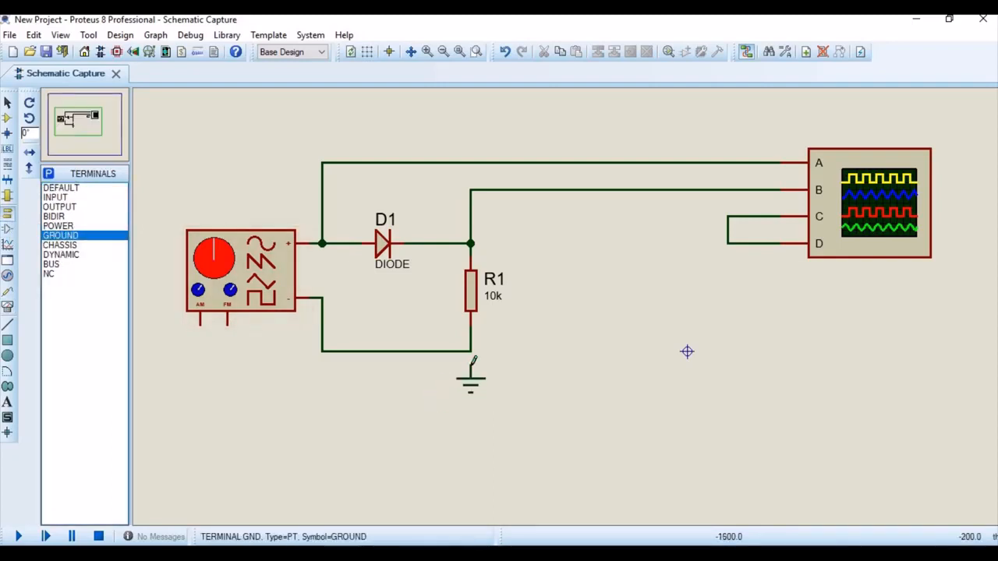
click(470, 352)
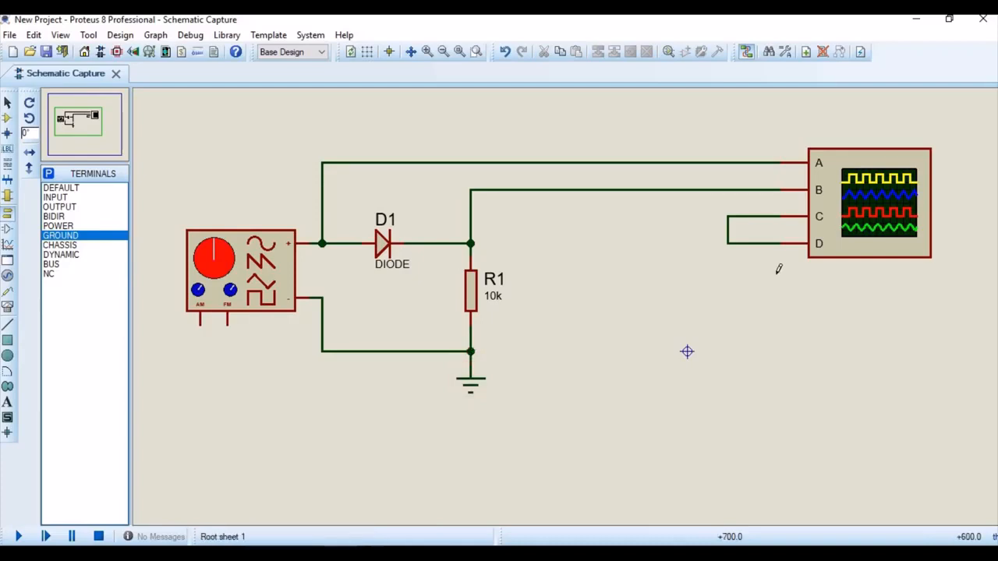
Place another GROUND terminal below the wire joining channels C and D, and connect it to that wire's lower corner.
click(727, 265)
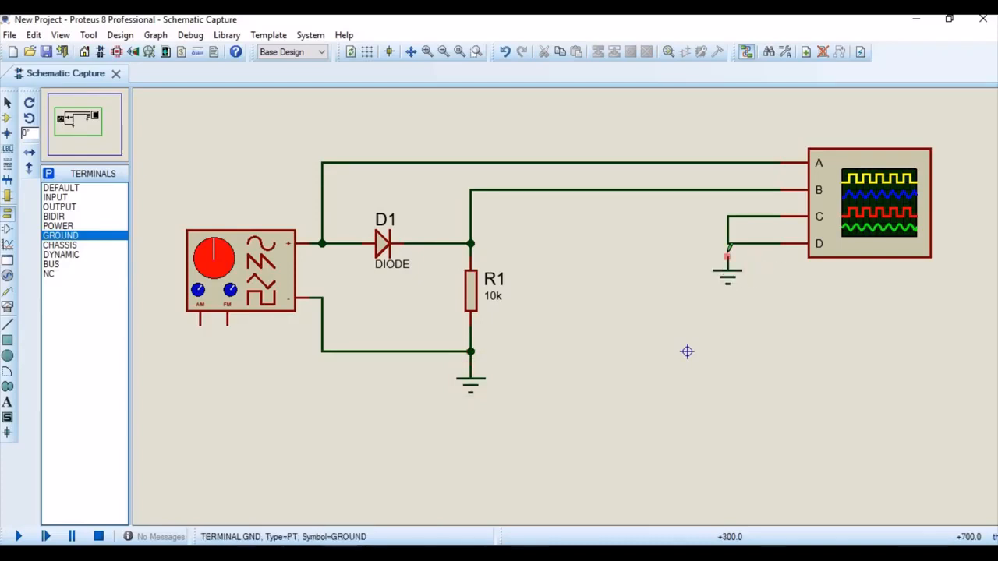
click(727, 255)
click(728, 243)
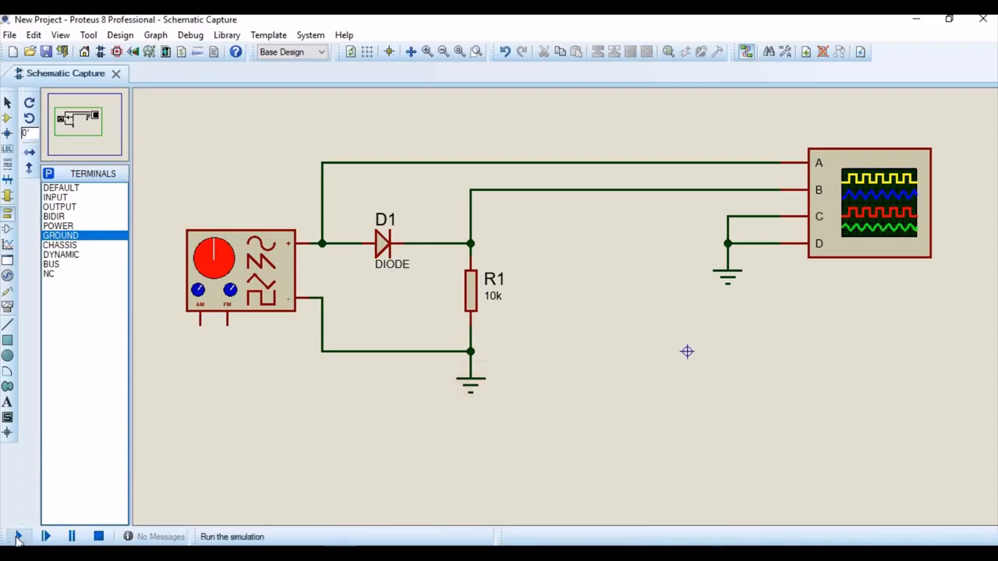
Change the value of resistor R1 to 1k and deselect the resistor.
double_click(490, 303)
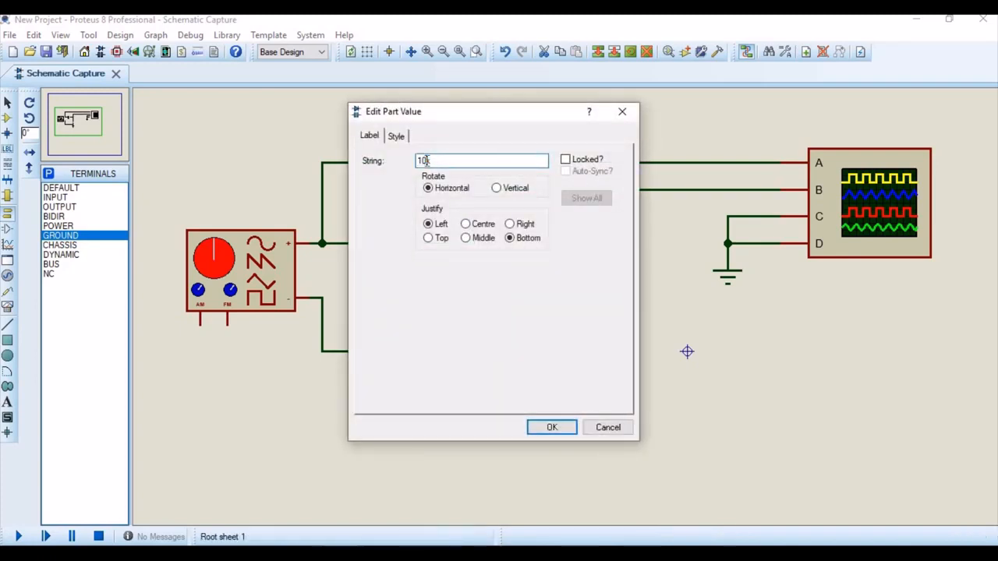
text(1k)
click(555, 428)
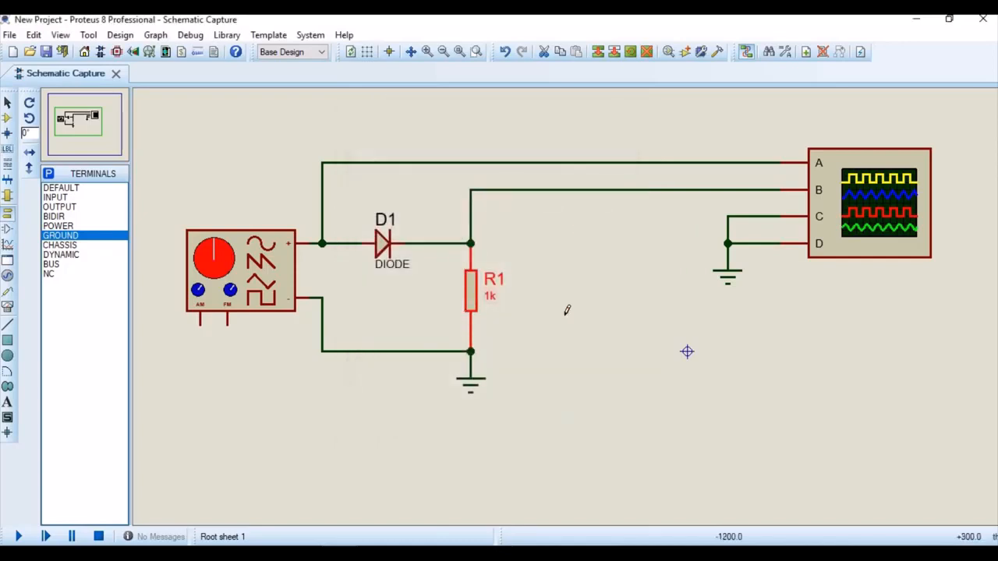
click(567, 310)
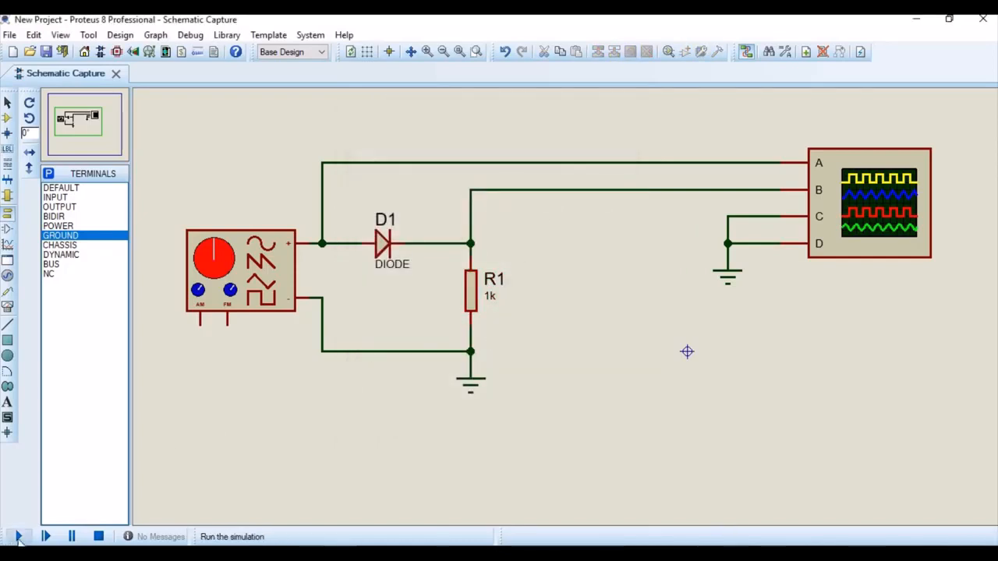
Run the simulation and move the signal generator and oscilloscope windows apart so the circuit is uncovered.
click(46, 536)
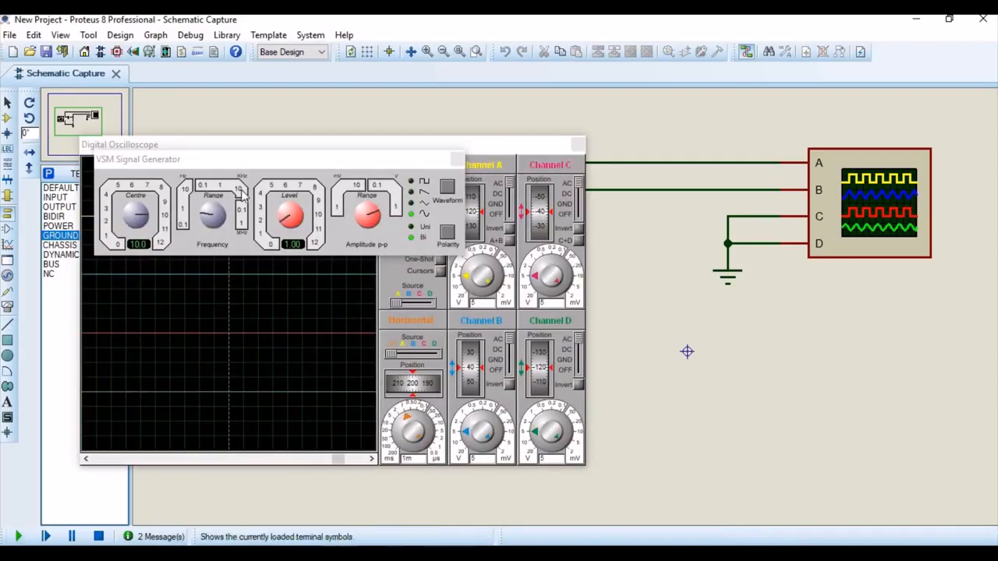
drag(283, 163, 218, 437)
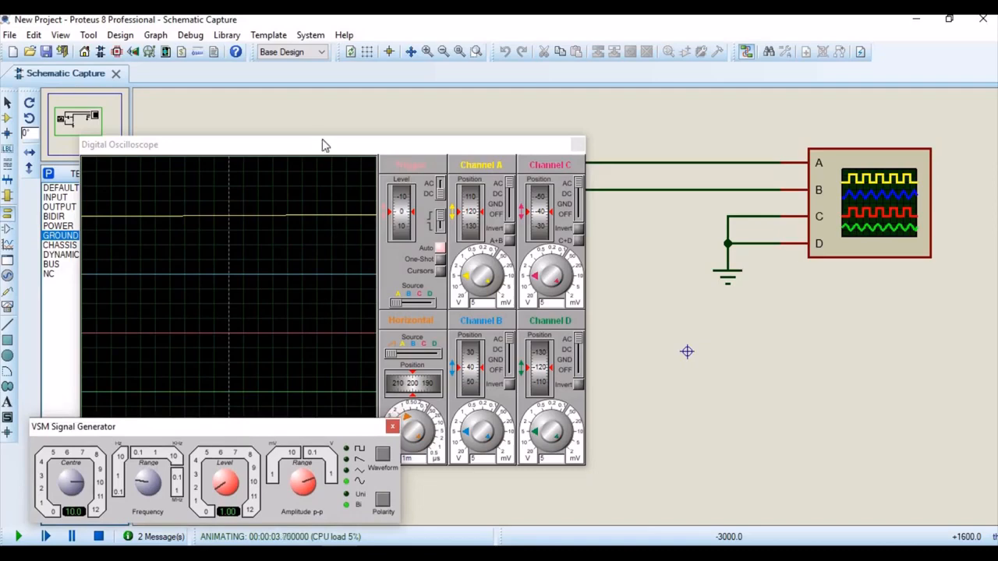
drag(352, 148, 775, 203)
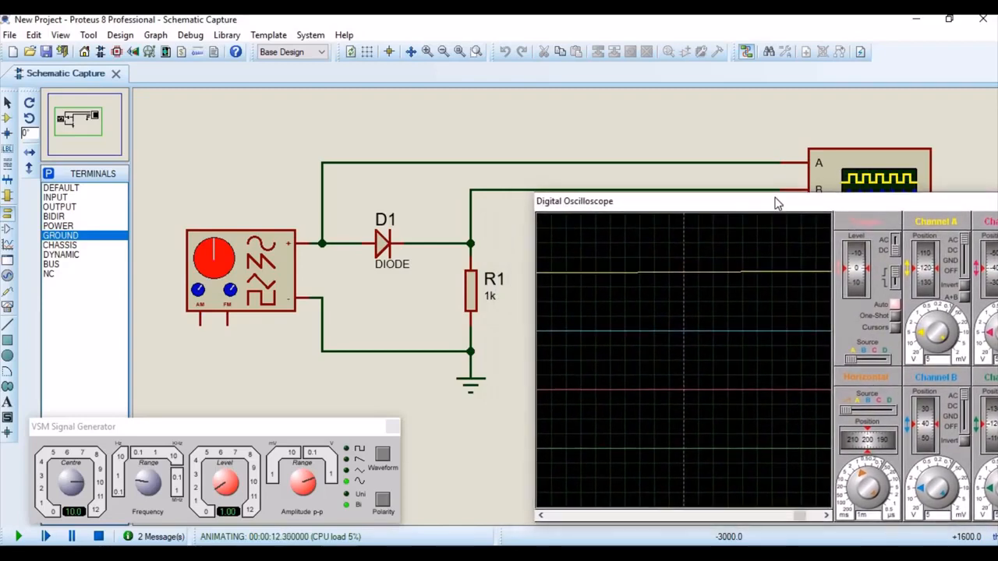
Set the oscilloscope's channel A scale to 1 V per division and the horizontal timebase to 0.1 ms.
click(926, 325)
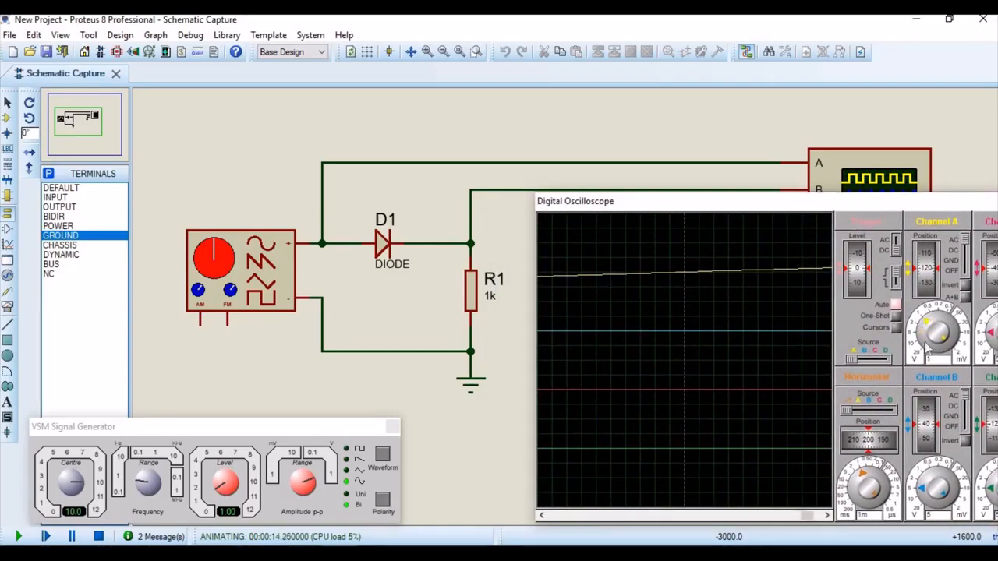
click(876, 469)
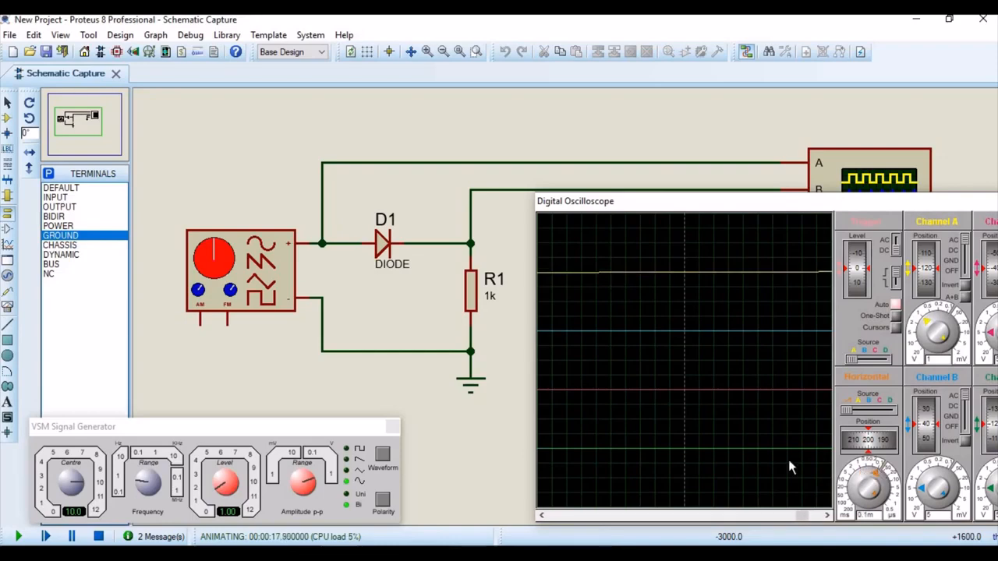
Set the signal generator's frequency to 1.00K and its amplitude level to 12.0.
click(145, 480)
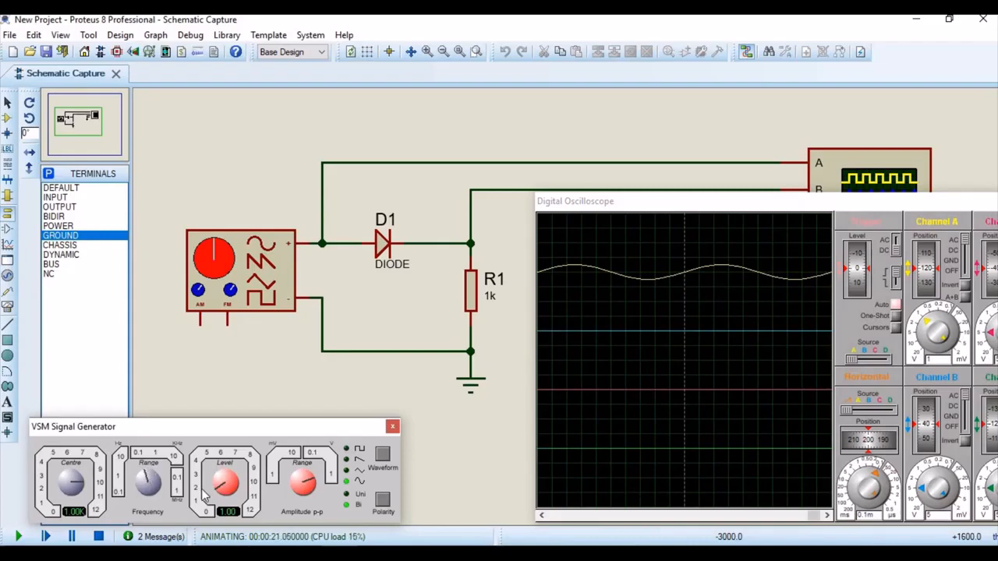
drag(219, 487, 250, 508)
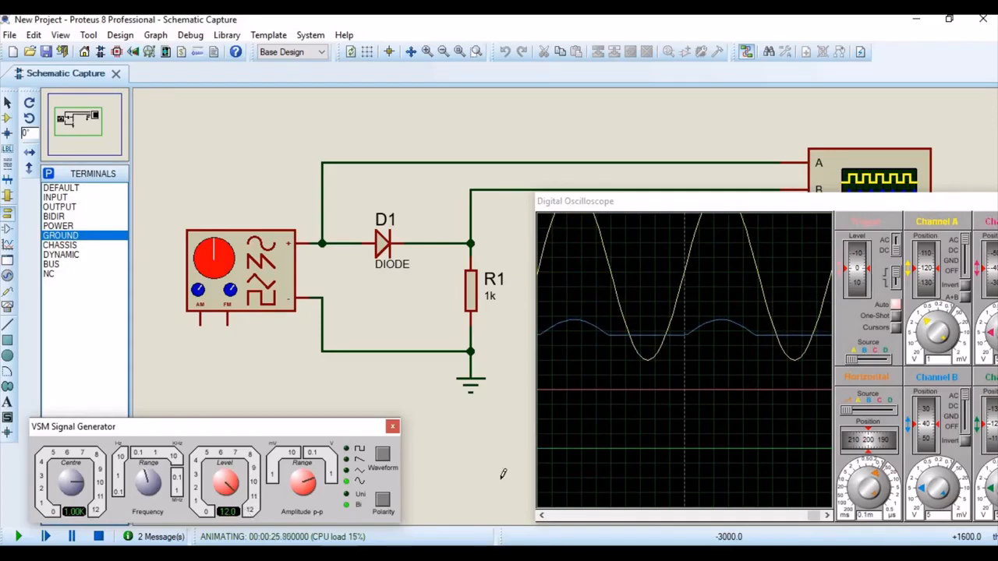
Set channel B's scale to 1 V per division and shift channel A's trace down to position -40.
click(922, 473)
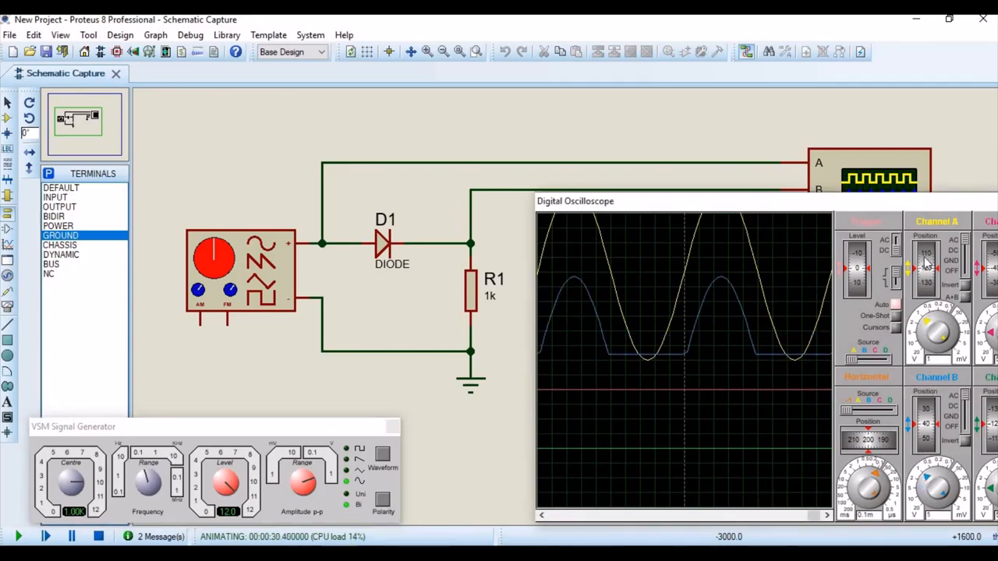
drag(926, 265, 926, 321)
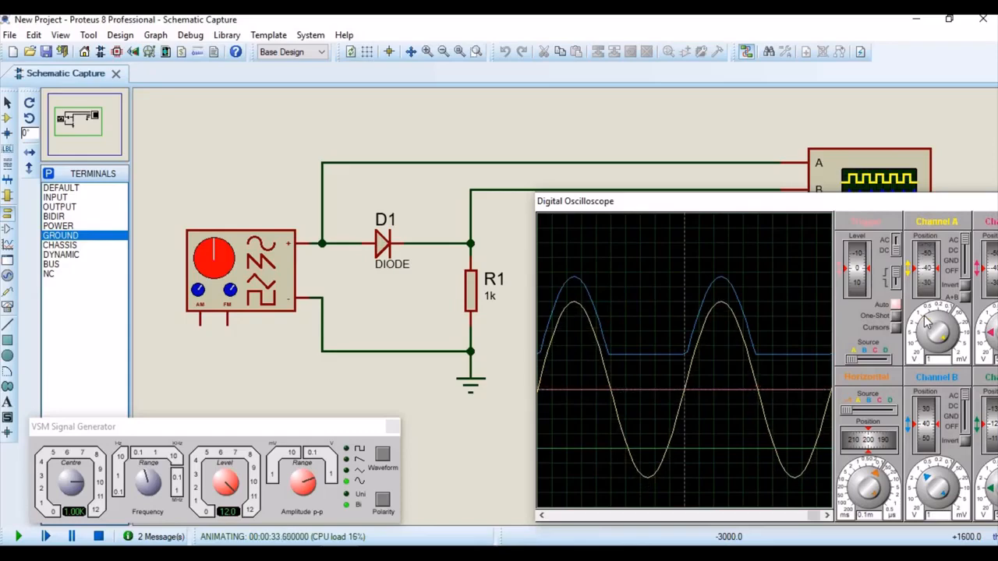